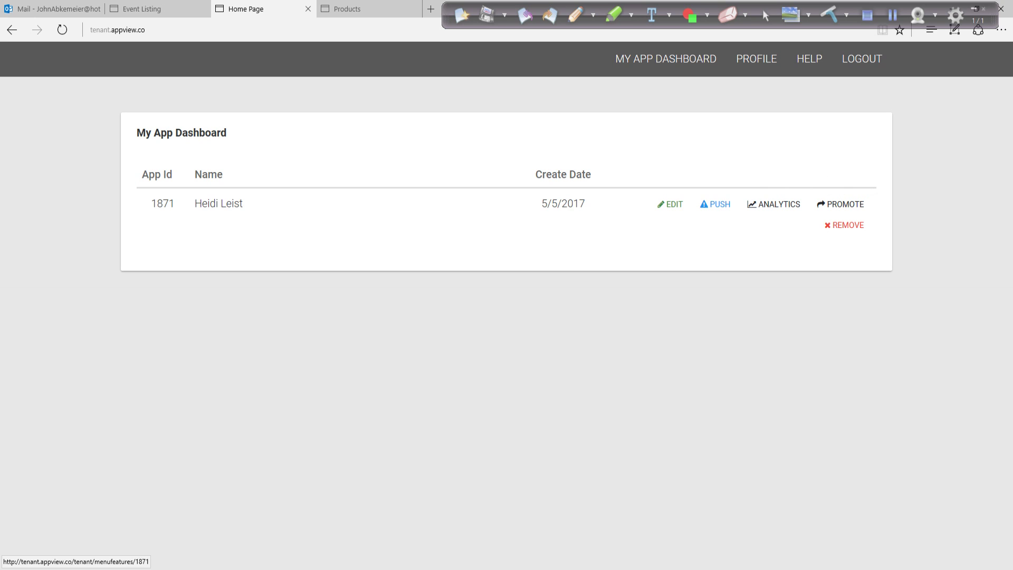
# Open the listed app for editing and examine the product catalog page in its preview.
pyautogui.click(670, 205)
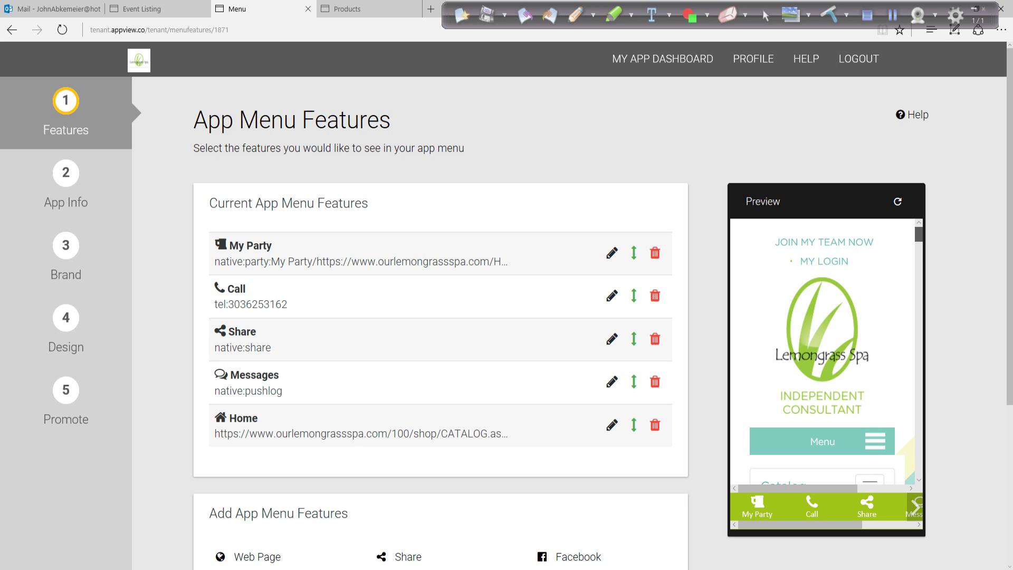
pyautogui.scroll(-10, 823, 351)
pyautogui.scroll(-5, 824, 351)
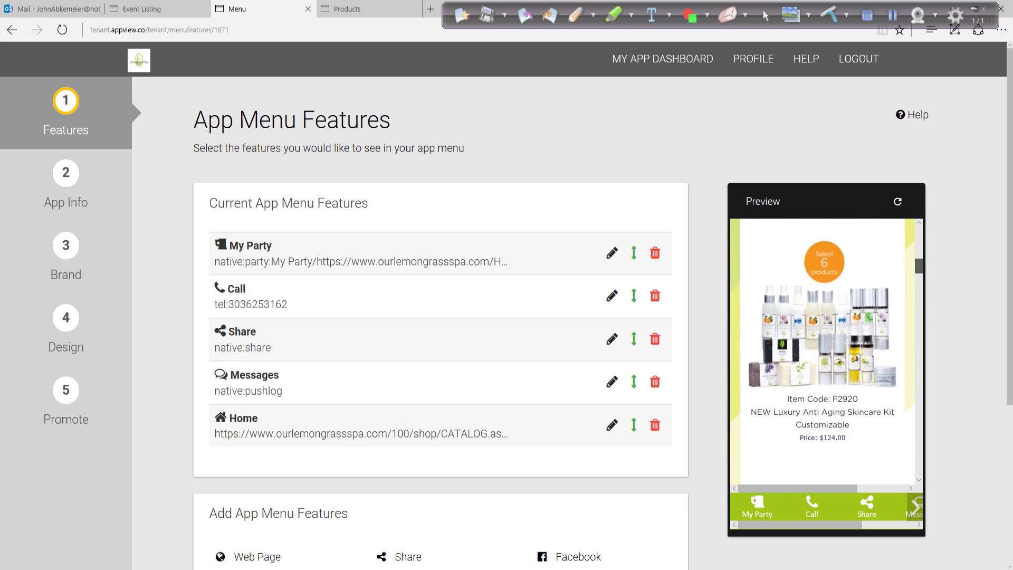
pyautogui.scroll(-5, 823, 351)
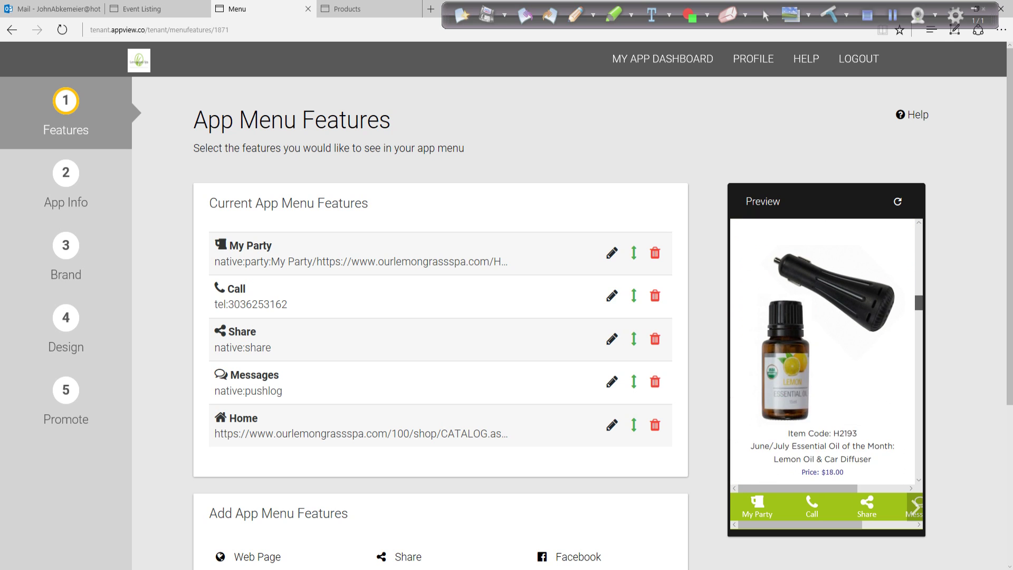
pyautogui.scroll(5, 823, 351)
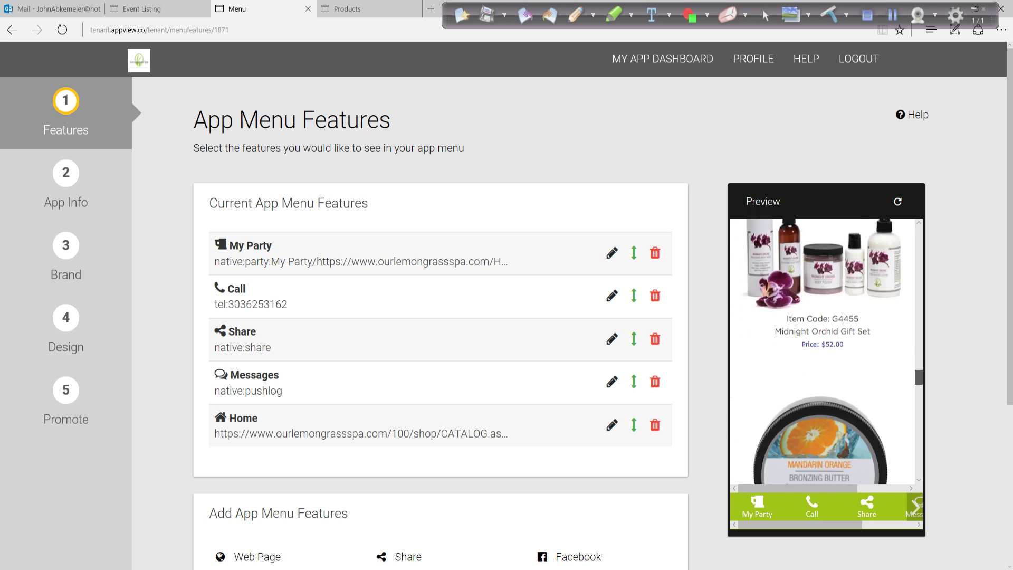
pyautogui.scroll(4, 824, 351)
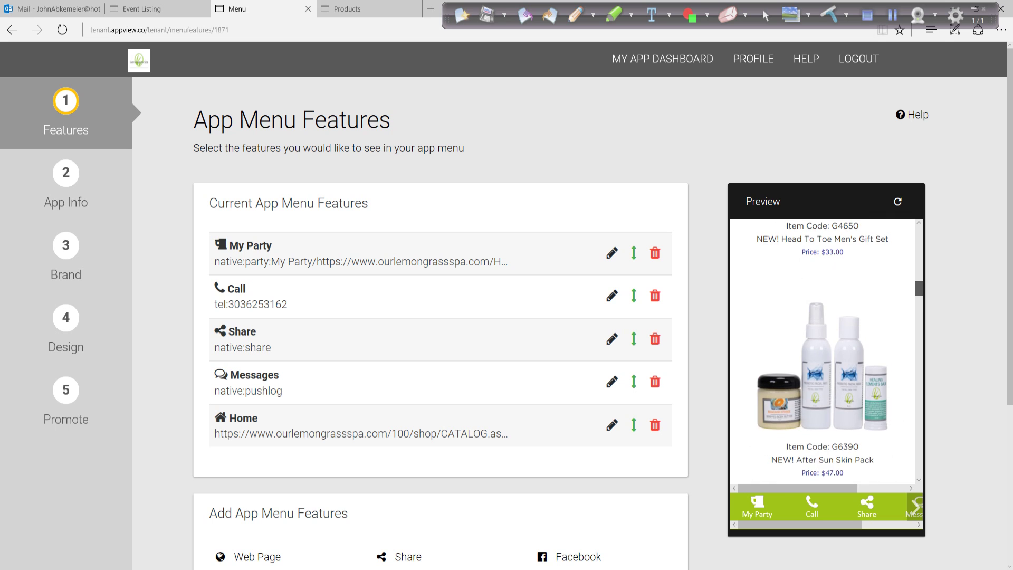
pyautogui.scroll(5, 824, 351)
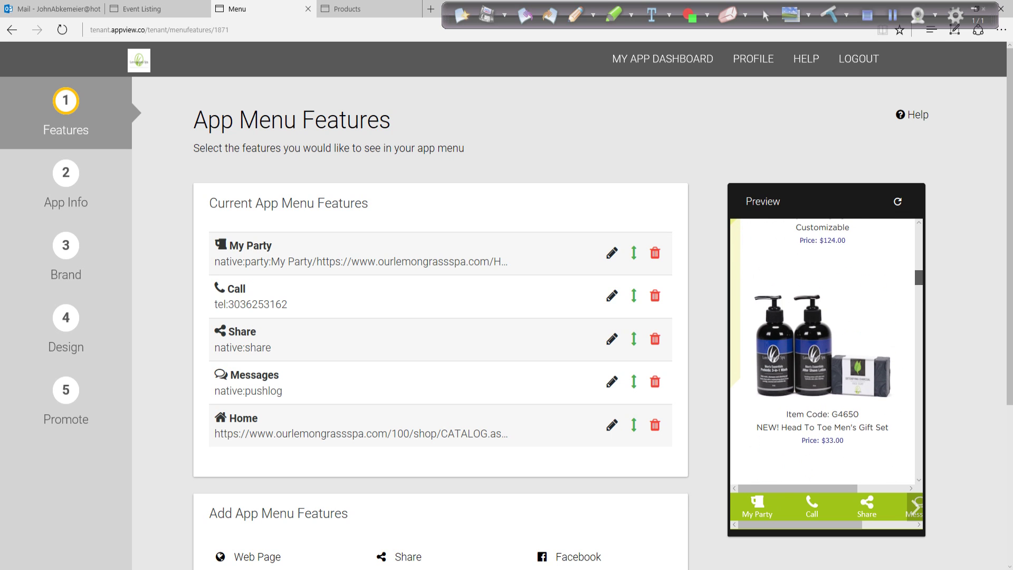
pyautogui.scroll(5, 824, 351)
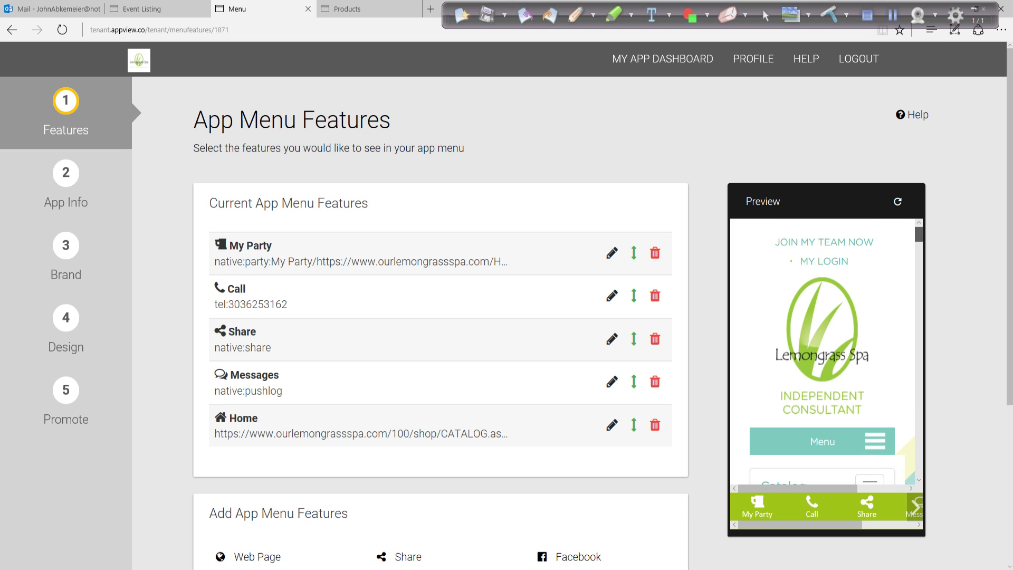
pyautogui.scroll(-5, 824, 351)
pyautogui.scroll(-5, 823, 351)
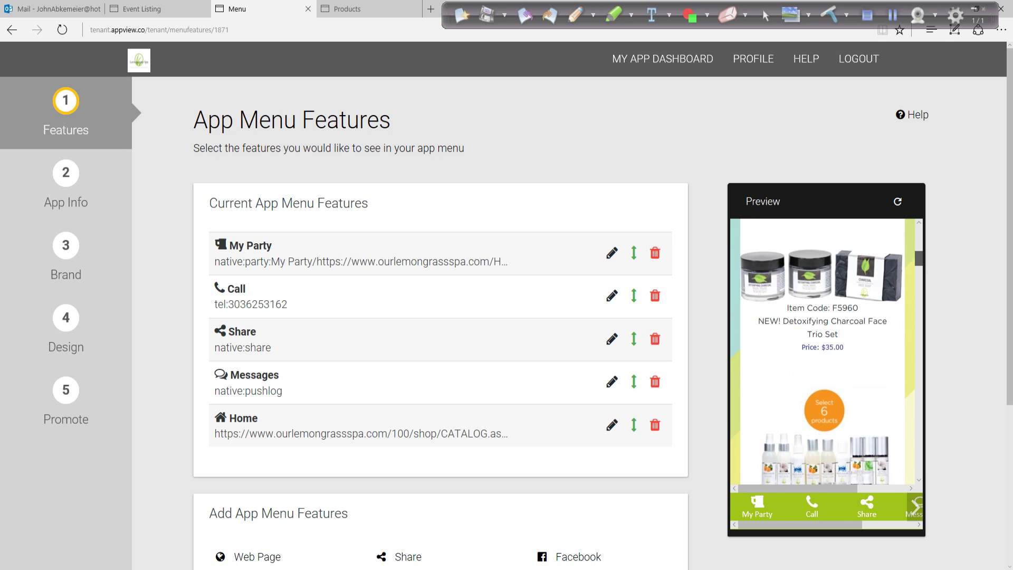
pyautogui.scroll(3, 823, 351)
pyautogui.scroll(6, 823, 351)
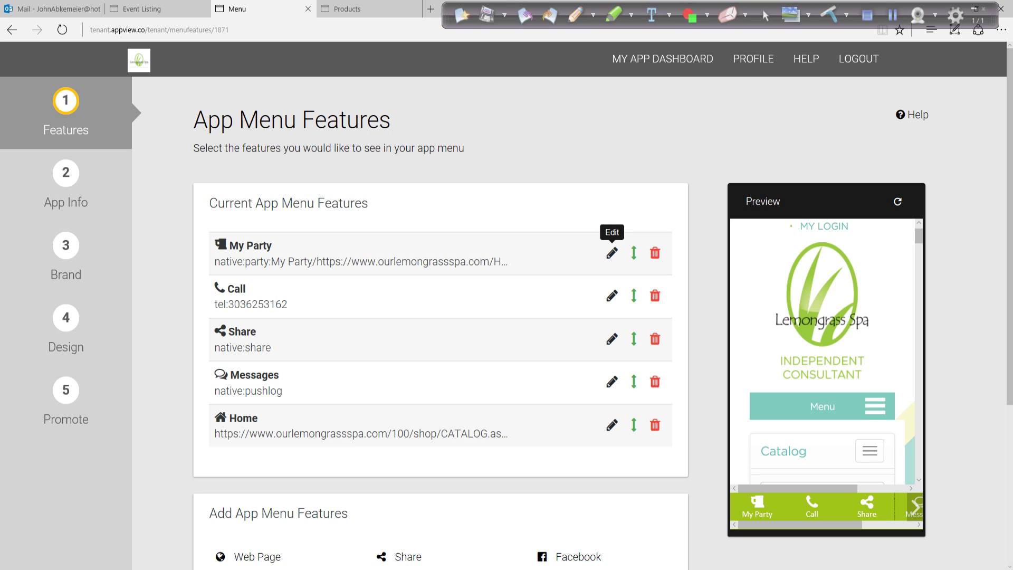
# Rename the My Party menu feature as "My Parties", keeping its current icon.
pyautogui.click(612, 252)
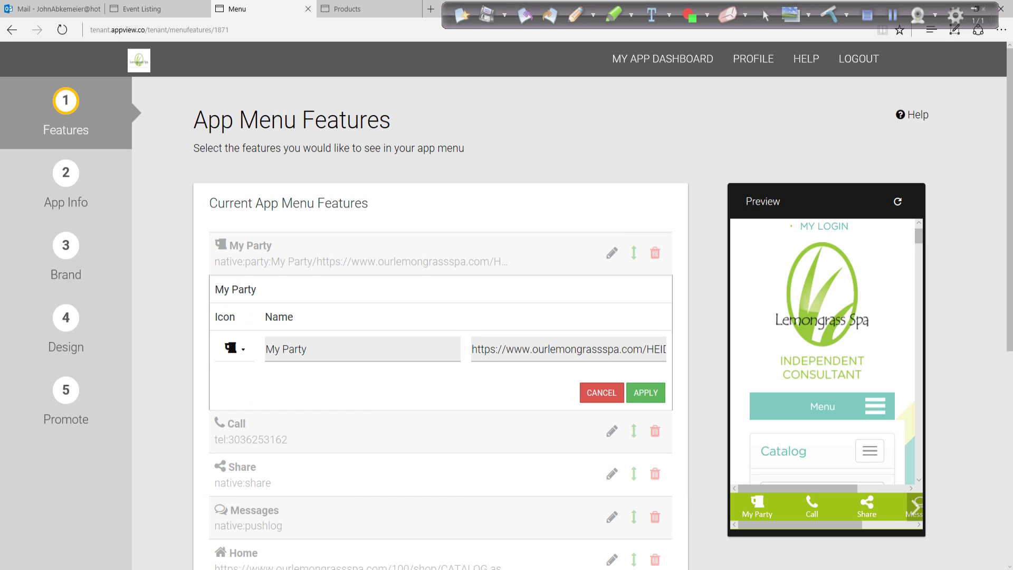
pyautogui.click(234, 349)
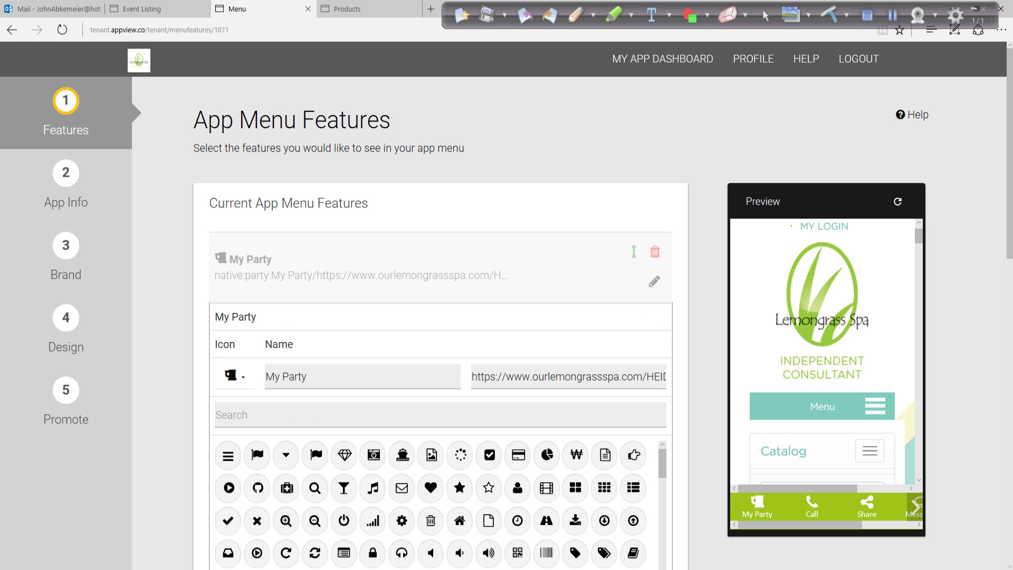
pyautogui.press('Escape')
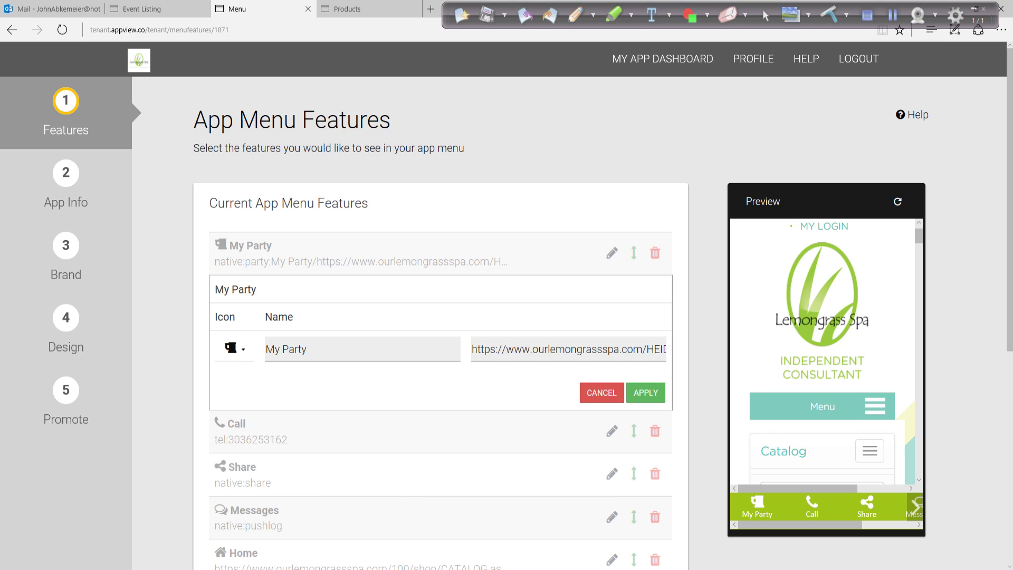
pyautogui.click(307, 349)
pyautogui.press('BackSpace')
pyautogui.write('ies')
# Clear the existing party web address of the My Parties feature.
pyautogui.click(473, 349)
pyautogui.press('Delete')
pyautogui.press('Delete')
pyautogui.press('Delete')
pyautogui.press('Delete')
pyautogui.press('Delete')
pyautogui.press('Delete')
pyautogui.press('Delete')
pyautogui.press('Delete')
pyautogui.press('Delete')
pyautogui.press('Delete')
pyautogui.press('Delete')
pyautogui.press('Delete')
pyautogui.press('Delete')
pyautogui.press('Delete')
pyautogui.press('Delete')
pyautogui.press('Delete')
pyautogui.press('Delete')
pyautogui.press('Delete')
pyautogui.press('Delete')
pyautogui.press('Delete')
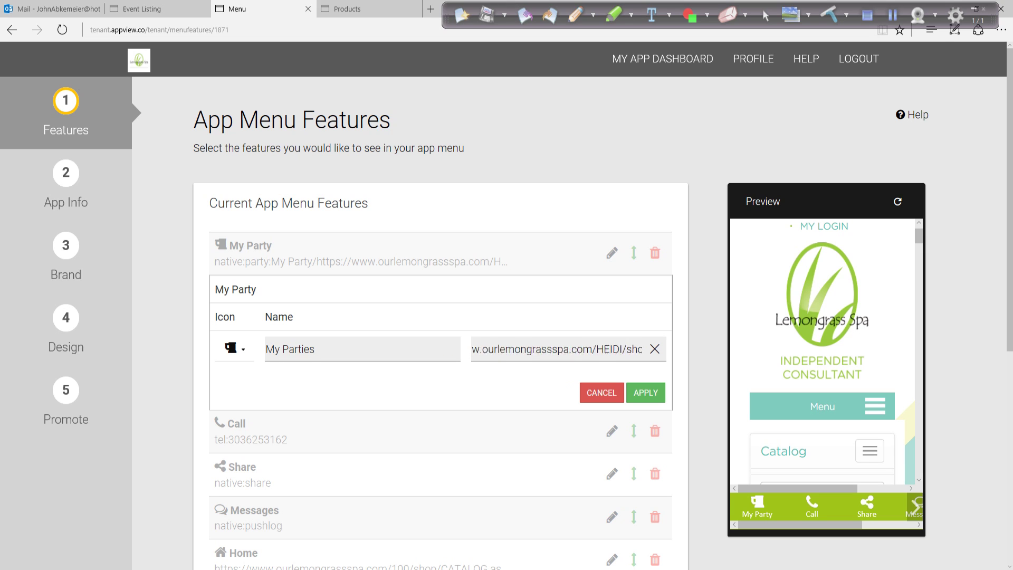
pyautogui.press('Delete')
pyautogui.press('Delete')
pyautogui.press('Delete')
pyautogui.press('Delete')
pyautogui.press('Delete')
pyautogui.press('Delete')
pyautogui.press('Delete')
pyautogui.press('Delete')
pyautogui.press('Delete')
pyautogui.press('Delete')
pyautogui.press('Delete')
pyautogui.press('Delete')
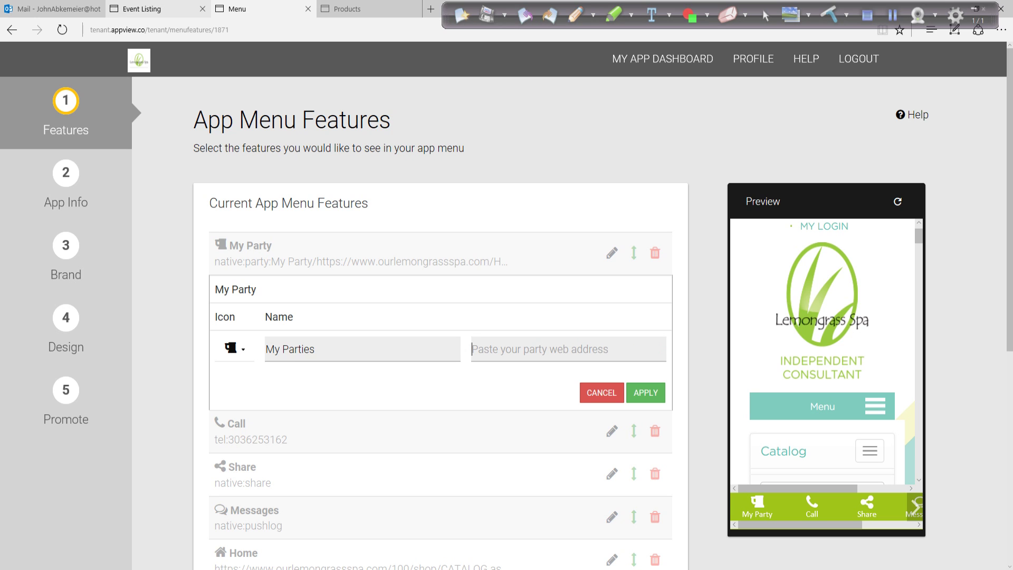
# Copy the web address of the spa site's Event Listing page (preshop.aspx).
pyautogui.click(153, 8)
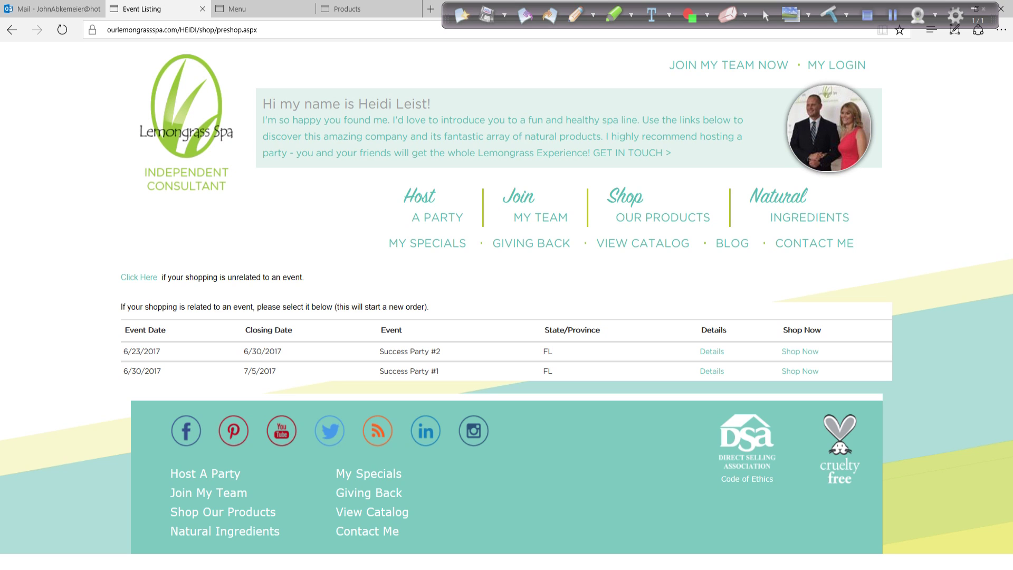
pyautogui.click(180, 30)
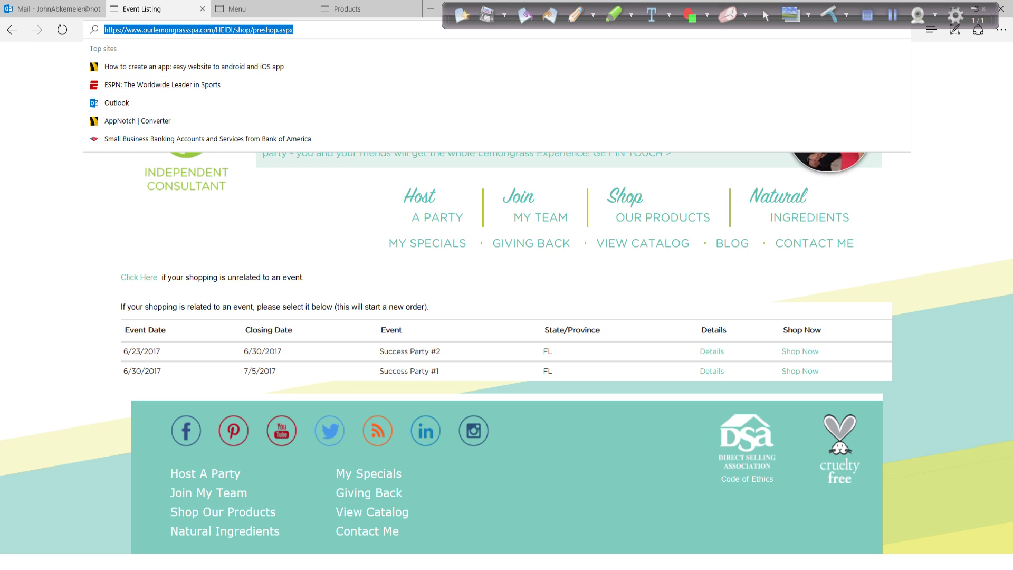
pyautogui.rightClick(172, 30)
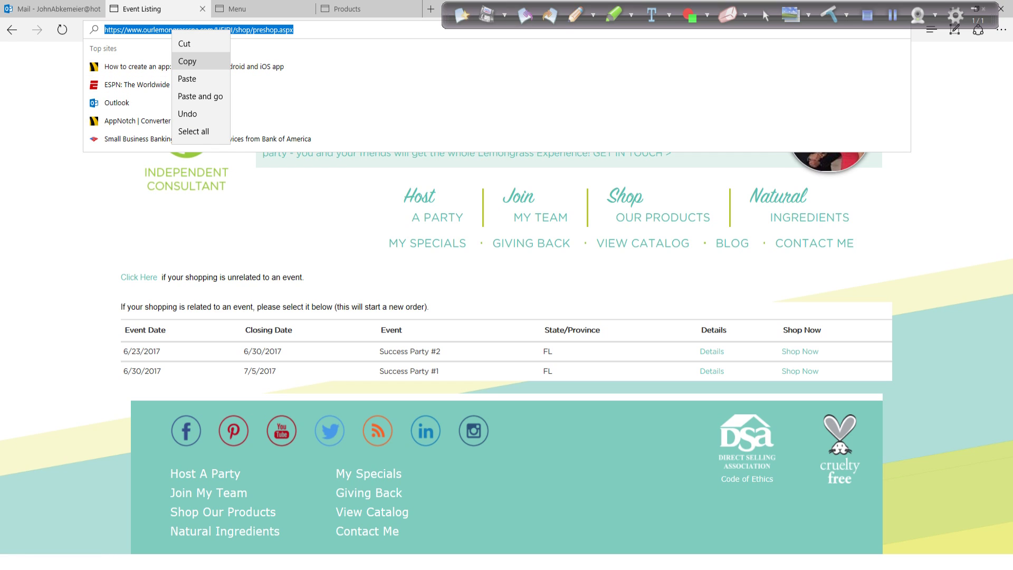
pyautogui.click(188, 61)
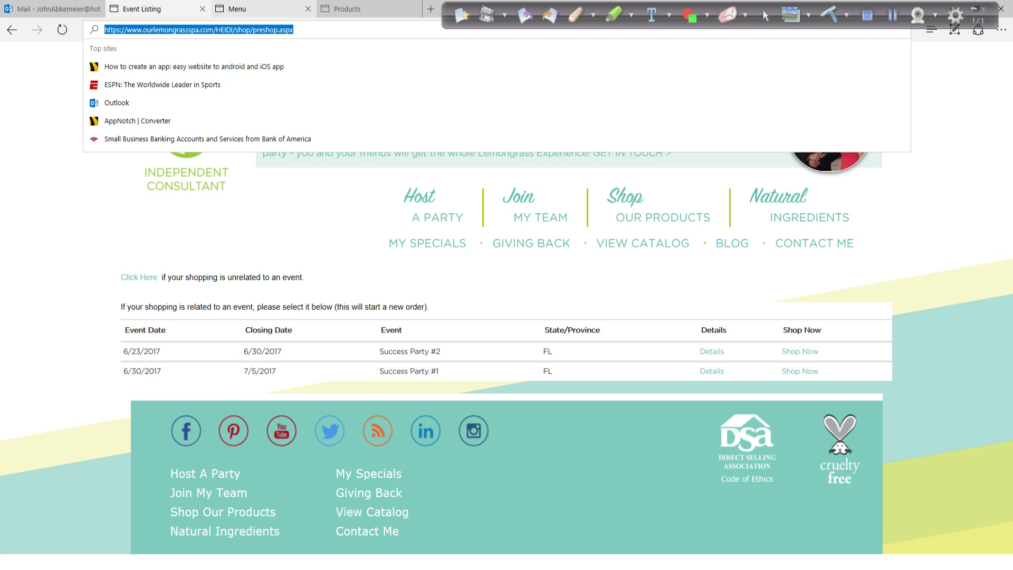
# Paste the copied Event Listing address as the My Parties feature's web address and apply the changes.
pyautogui.click(238, 9)
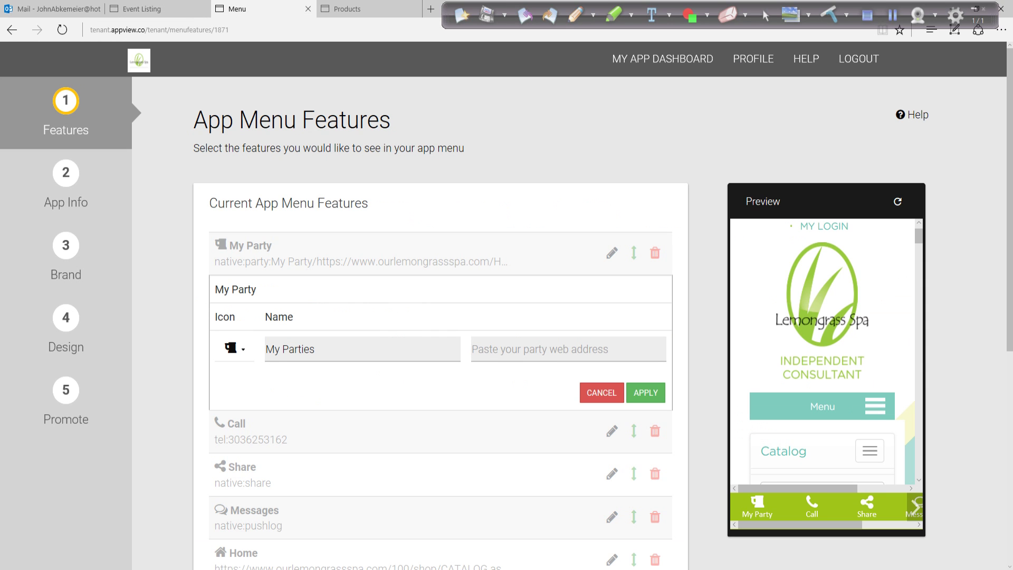
pyautogui.rightClick(477, 349)
pyautogui.click(494, 378)
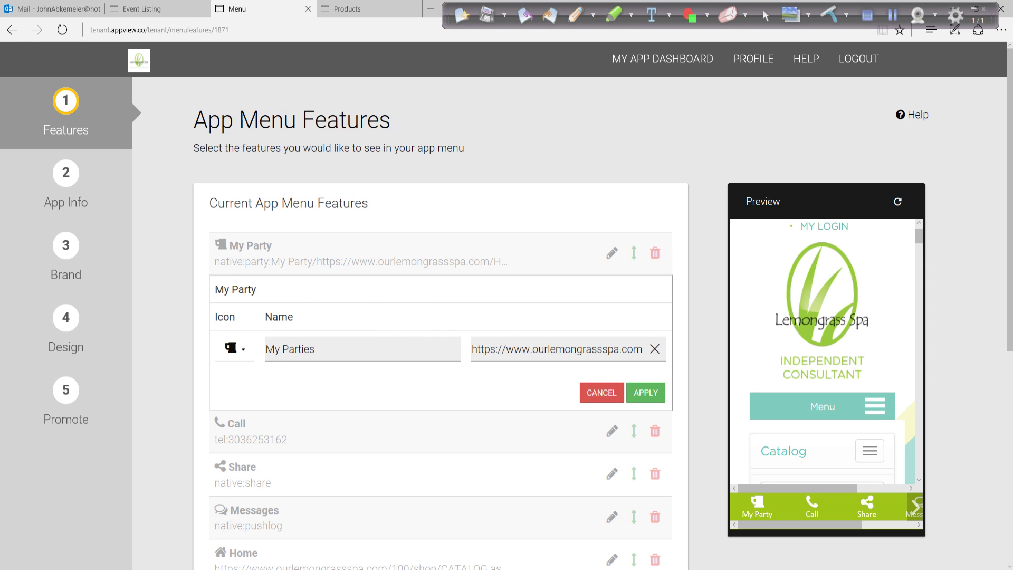
pyautogui.click(645, 392)
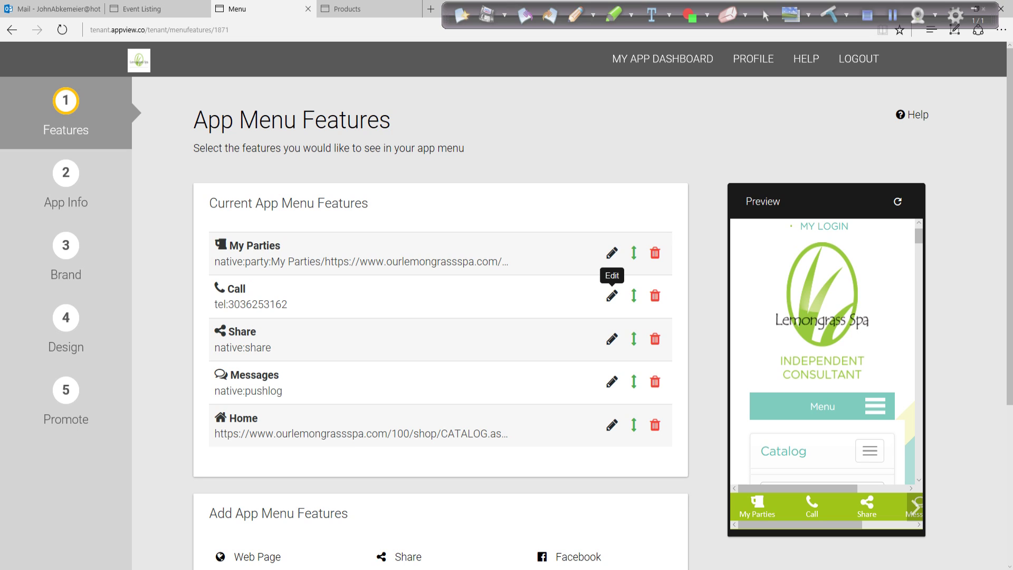
# Review the Call feature's name and phone number and apply its settings.
pyautogui.click(612, 296)
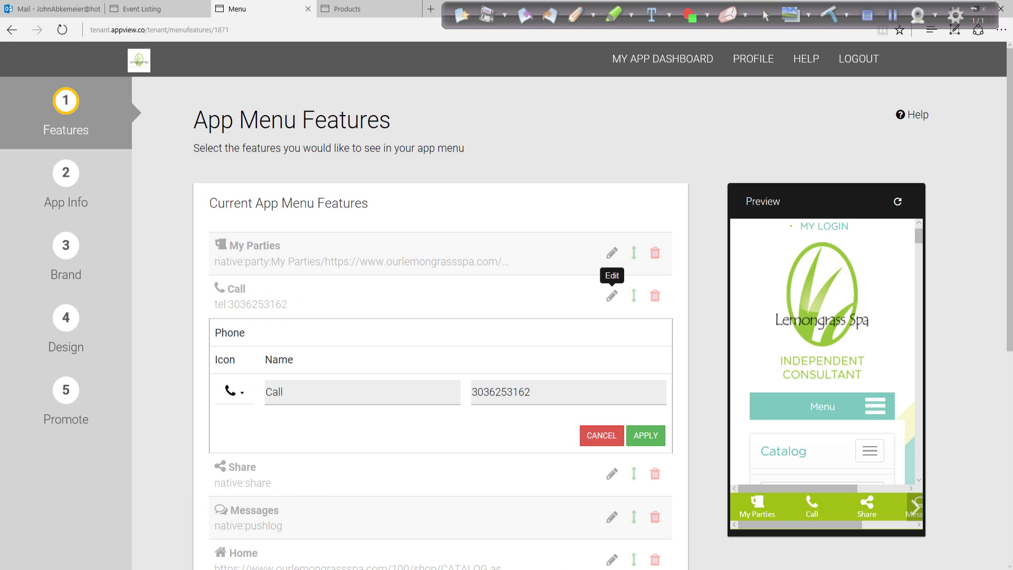
pyautogui.click(531, 392)
pyautogui.click(646, 435)
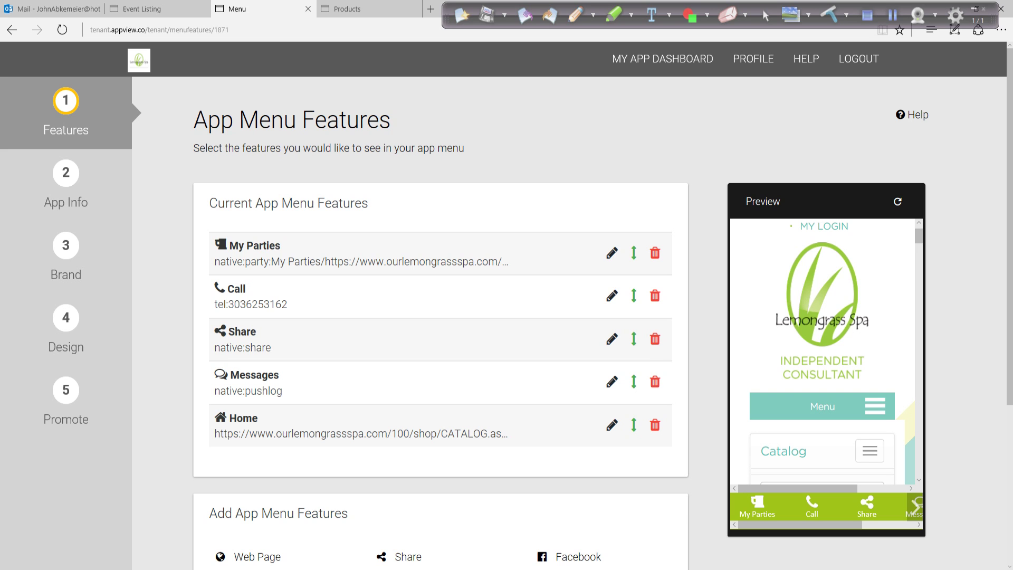
# Add a Shop feature to the app menu and name it "Specials".
pyautogui.scroll(-3, 440, 316)
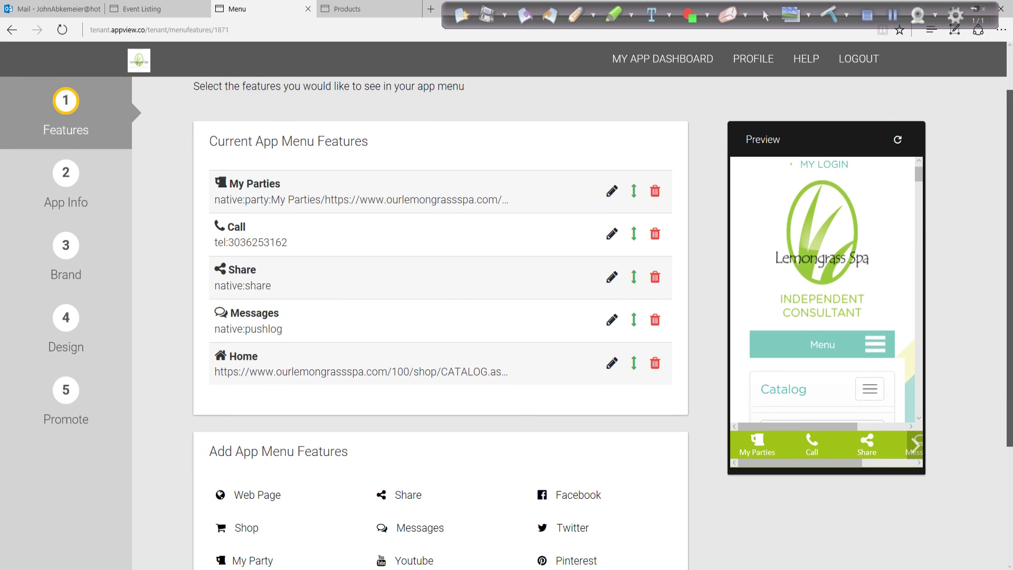
pyautogui.scroll(-1, 602, 369)
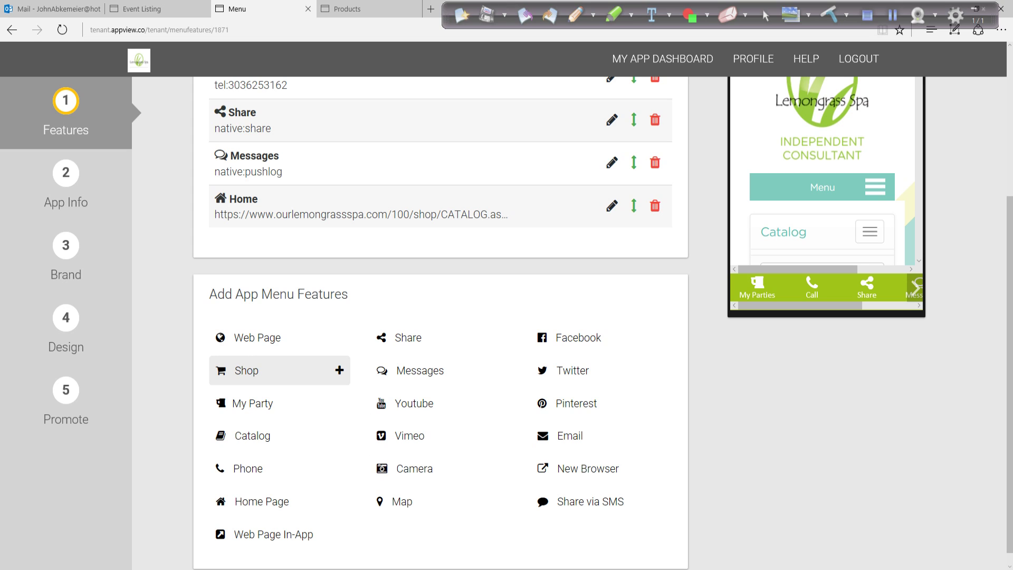
pyautogui.click(339, 370)
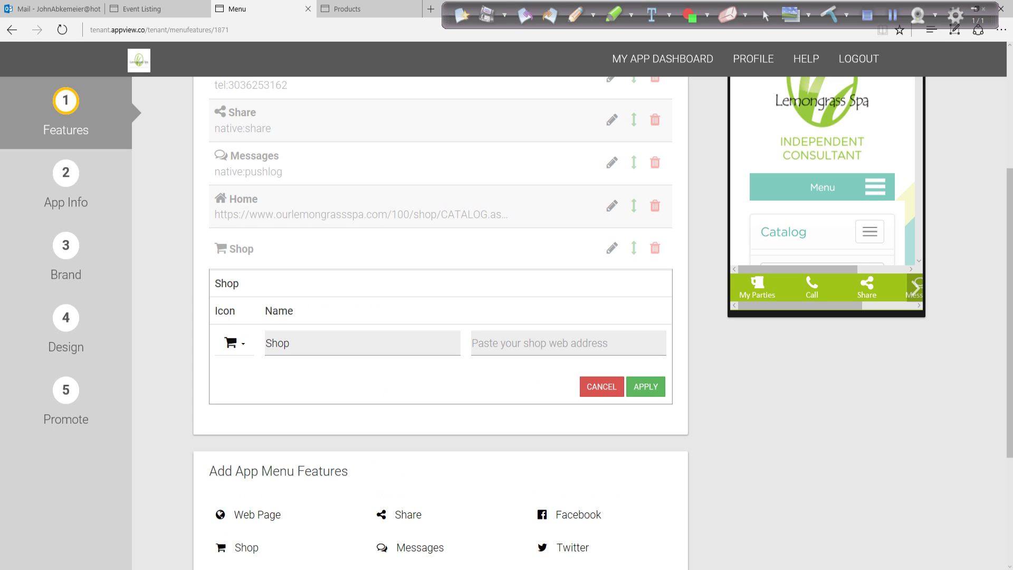
pyautogui.click(290, 343)
pyautogui.press('BackSpace')
pyautogui.press('BackSpace')
pyautogui.press('BackSpace')
pyautogui.press('BackSpace')
pyautogui.write('Specials')
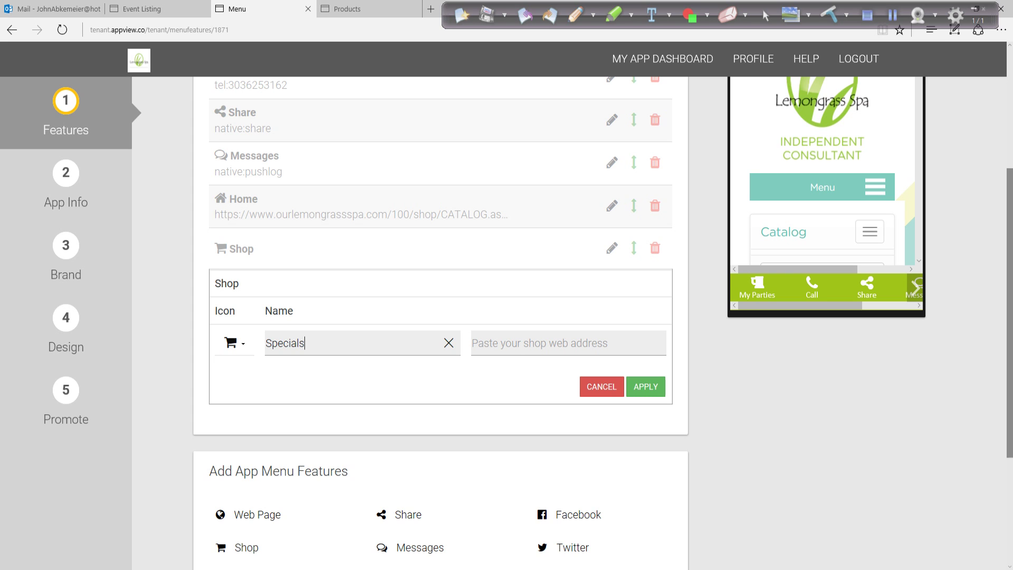
# Open the product details of BONUS BUY! Coconut Creme Body Icing 1 oz from the spa site's Products page.
pyautogui.scroll(2, 441, 316)
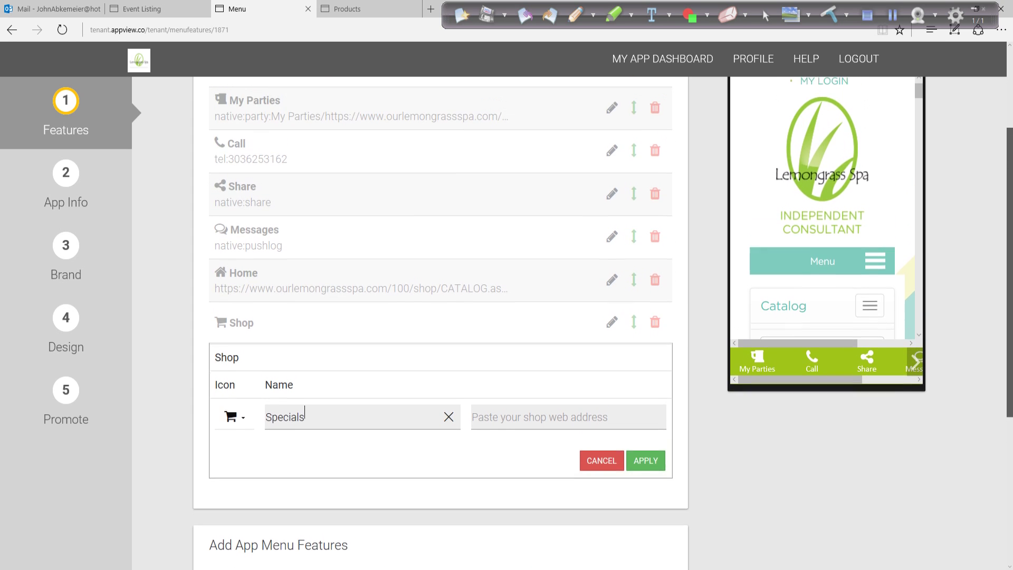
pyautogui.click(361, 300)
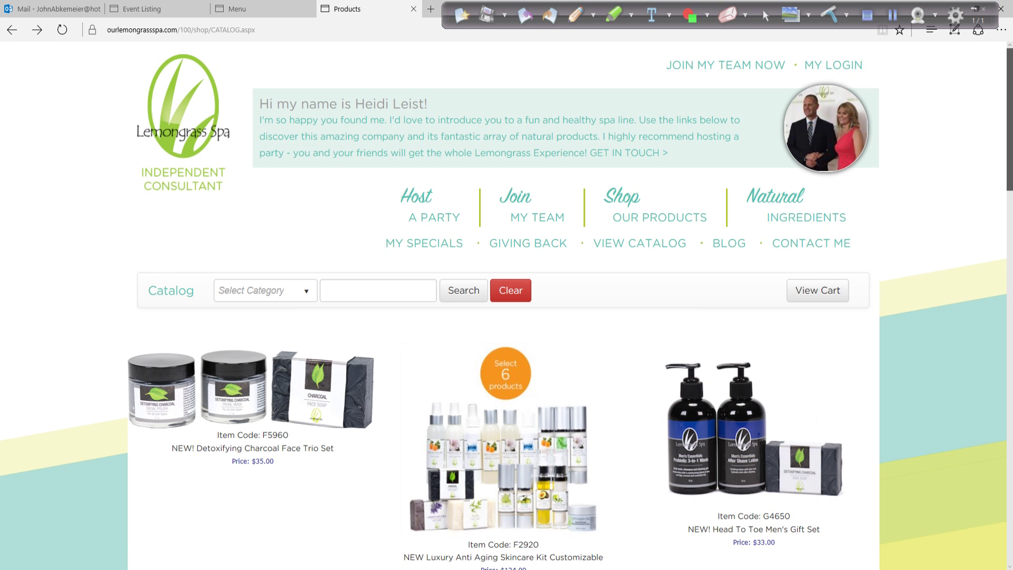
pyautogui.scroll(-8, 507, 306)
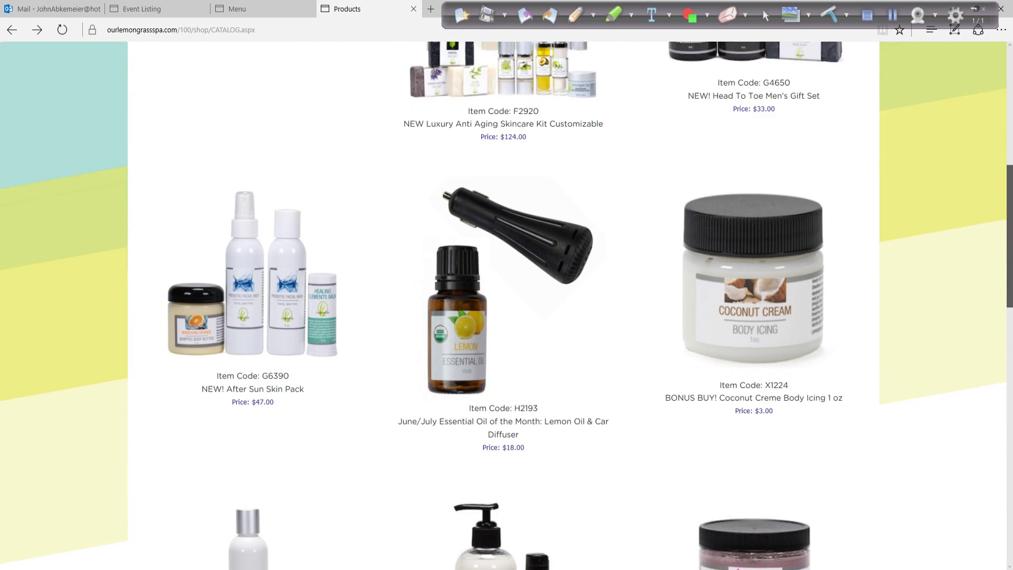
pyautogui.click(754, 267)
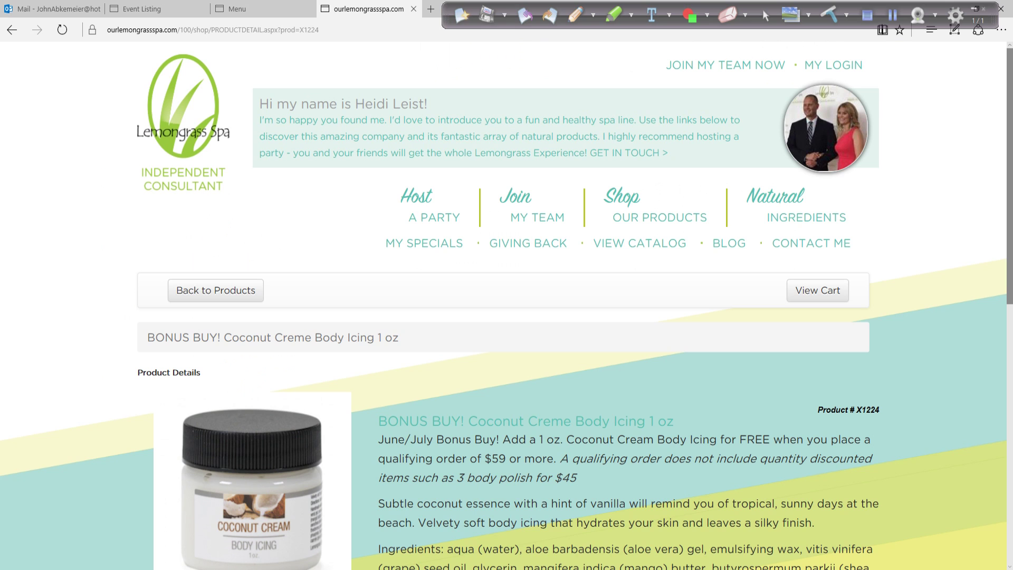
pyautogui.scroll(-4, 507, 306)
pyautogui.scroll(-1, 507, 305)
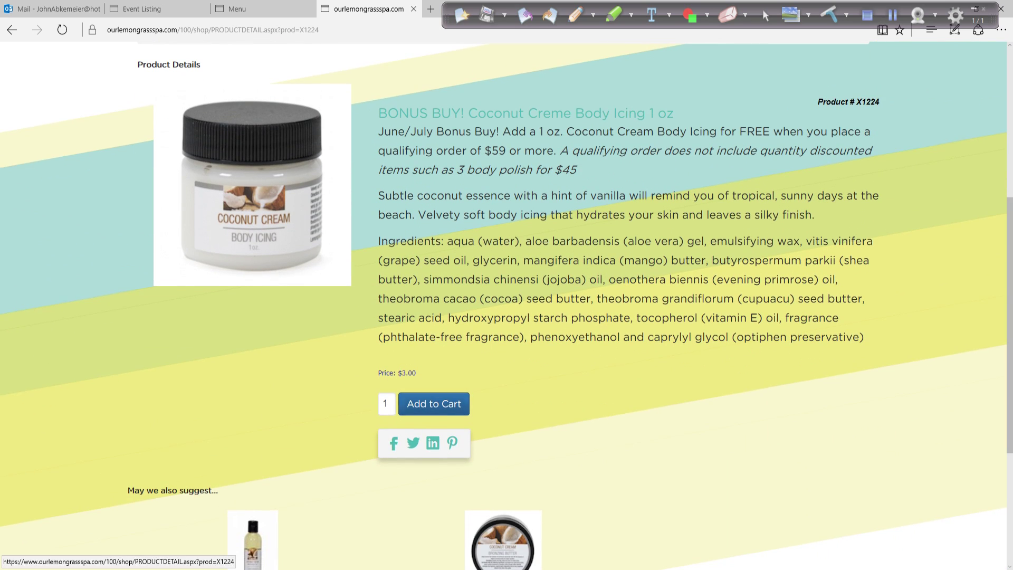
pyautogui.scroll(5, 507, 306)
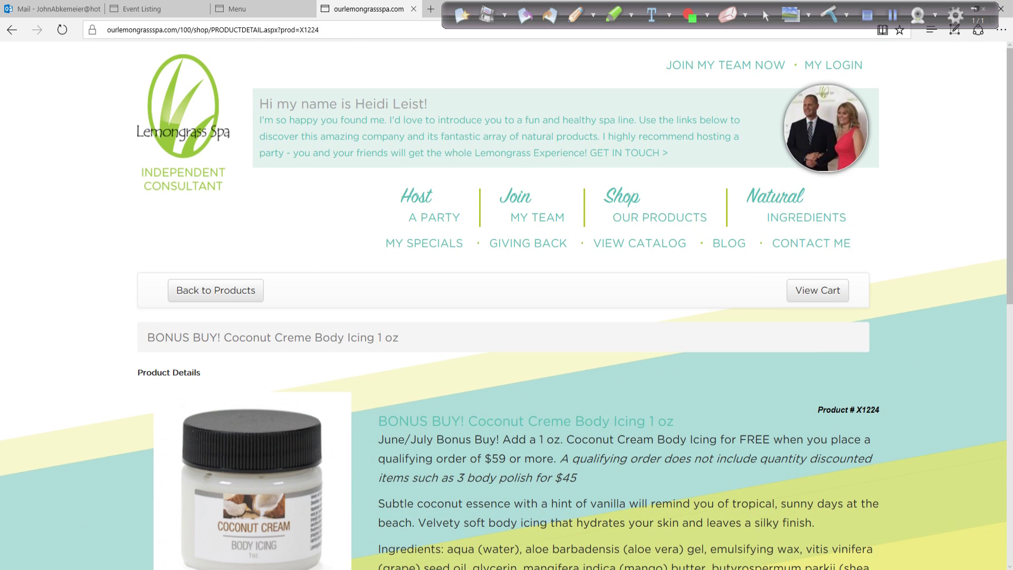
# Copy the Coconut Creme Body Icing page's address, paste it as the Specials feature's shop web address in the app menu editor, and apply it.
pyautogui.click(230, 30)
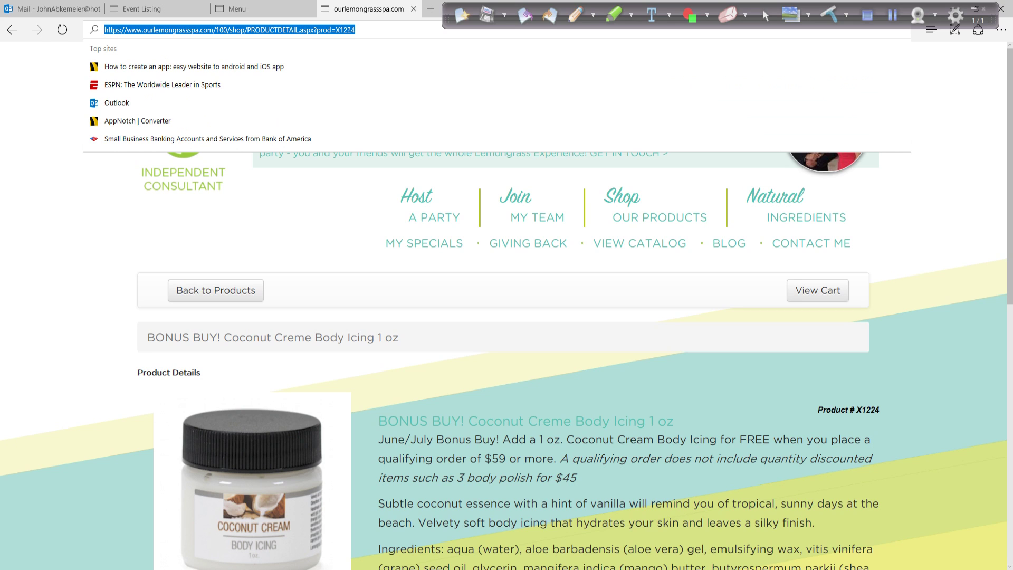
pyautogui.rightClick(194, 31)
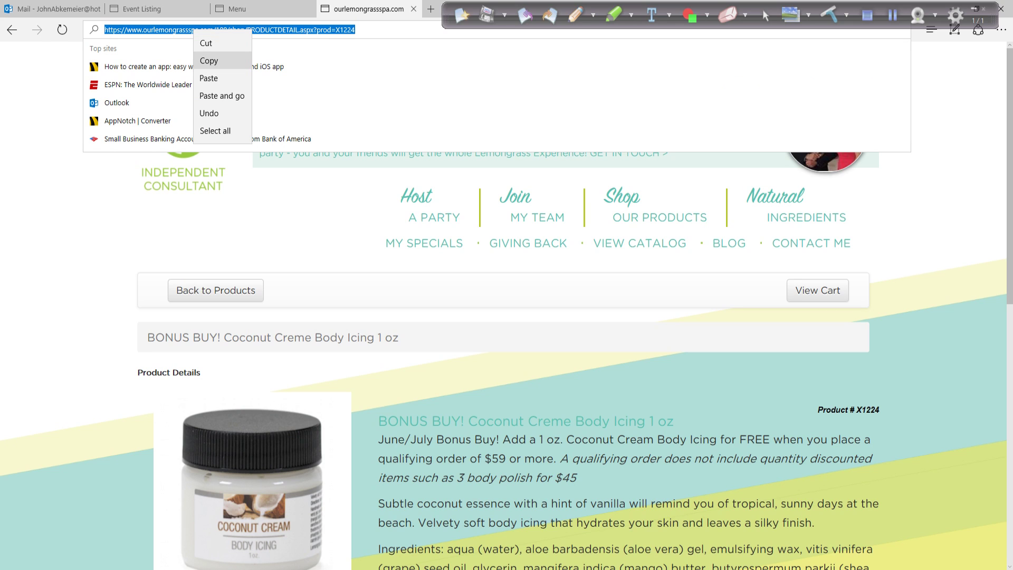
pyautogui.click(209, 60)
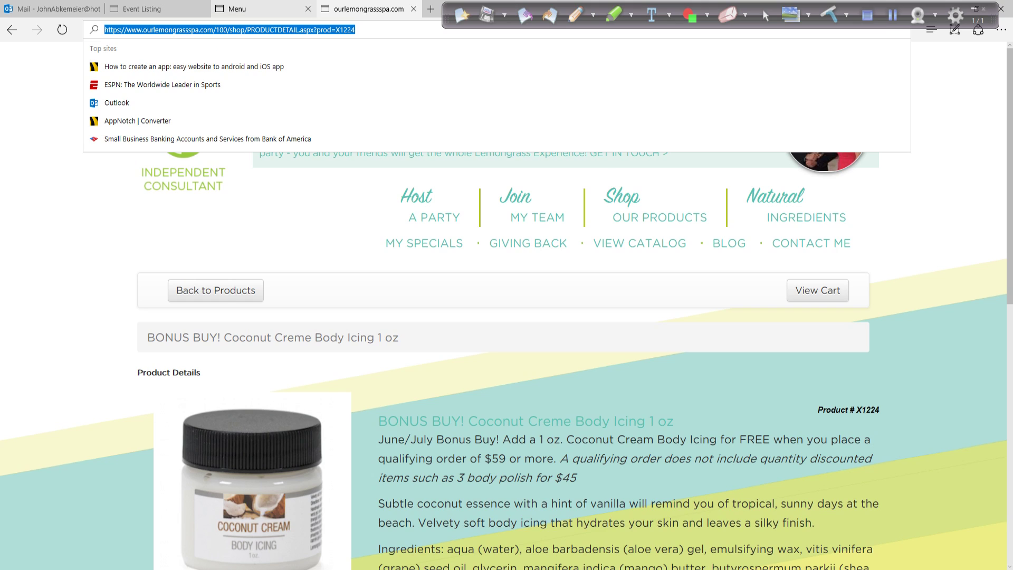
pyautogui.click(238, 9)
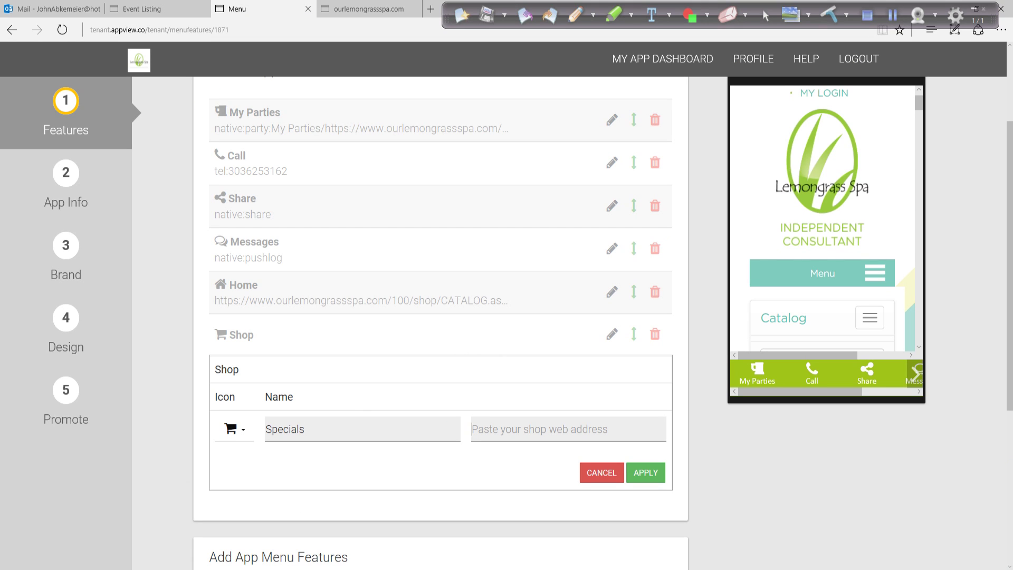
pyautogui.rightClick(483, 429)
pyautogui.click(496, 461)
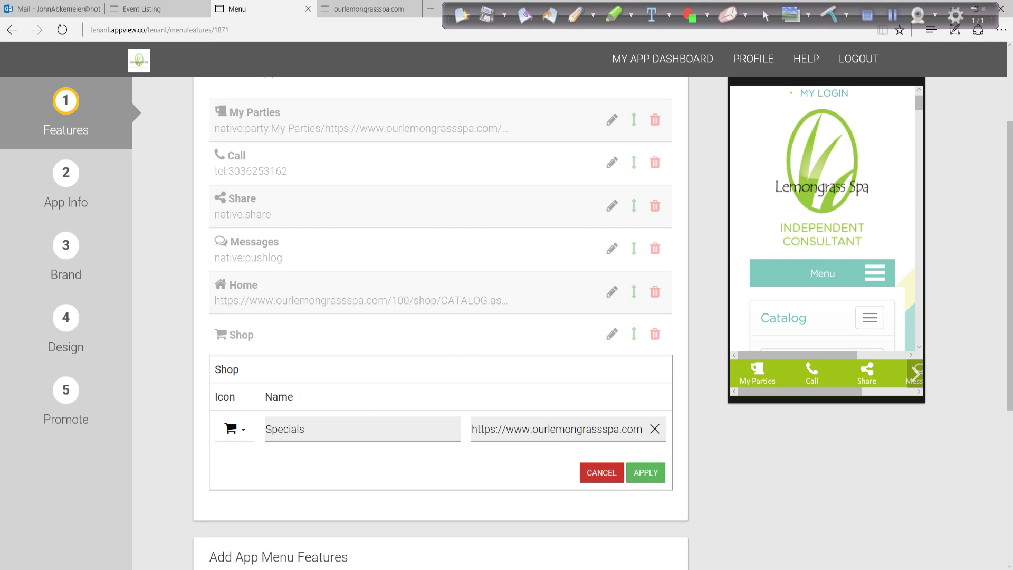
pyautogui.click(645, 472)
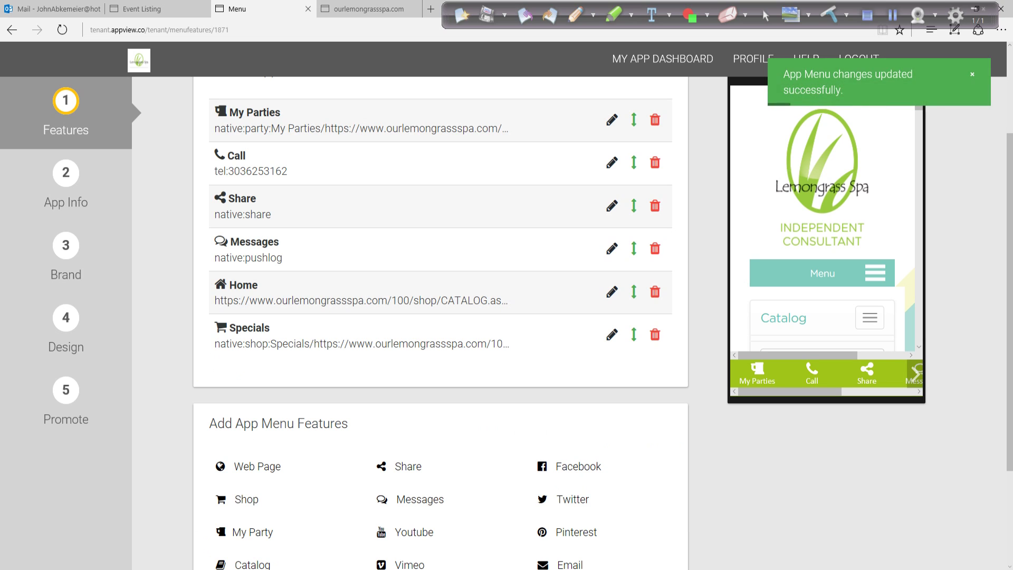
# Check the menu order in the app preview and move the Specials feature to the first place, above My Parties.
pyautogui.click(916, 373)
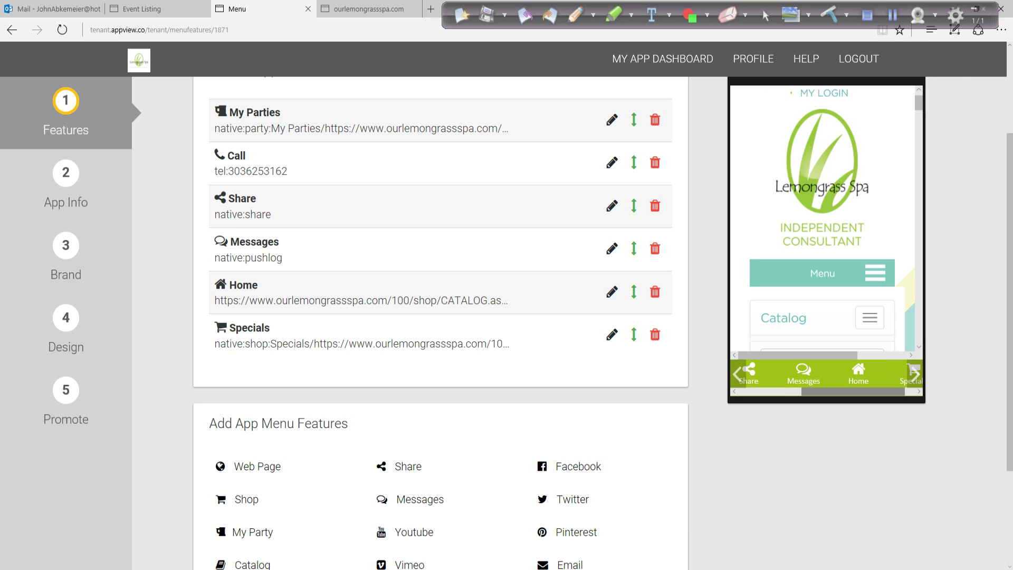
pyautogui.click(737, 374)
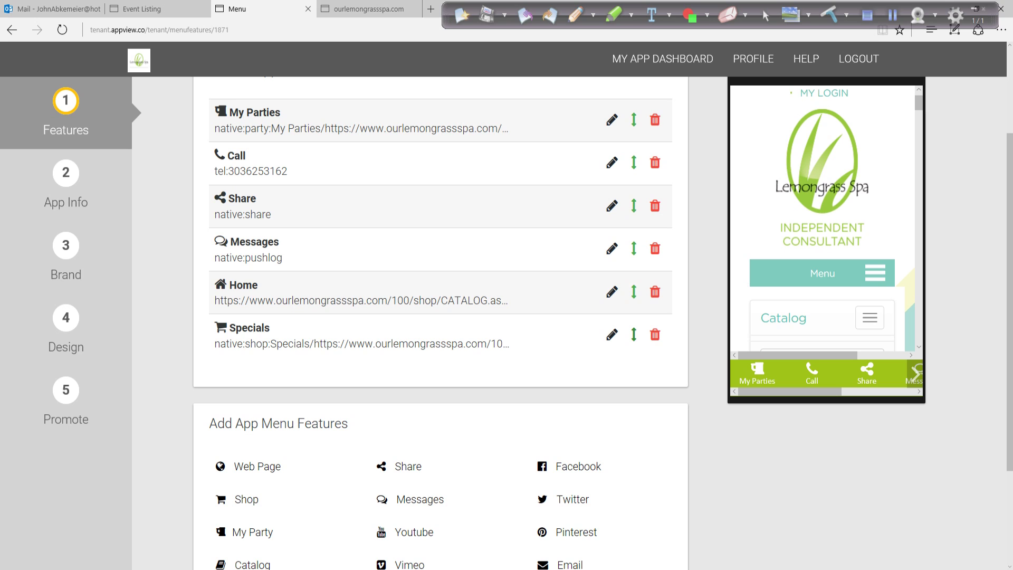
pyautogui.moveTo(634, 334); pyautogui.dragTo(550, 108)
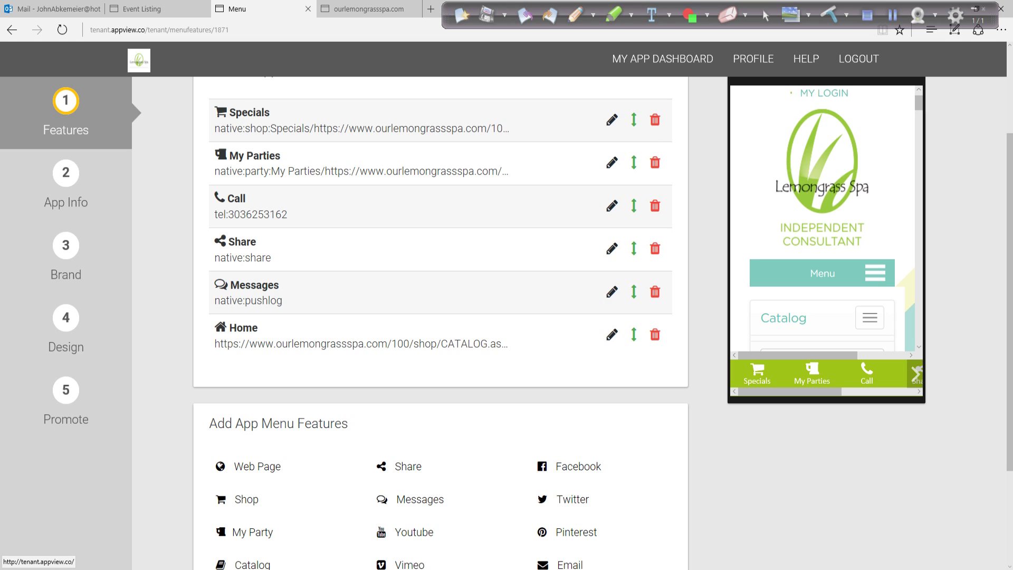
# From the app dashboard, draft a push notification titled "LemongrassSpa Specials" with the message "Coconut Cream Special - Order Today".
pyautogui.press('F5')
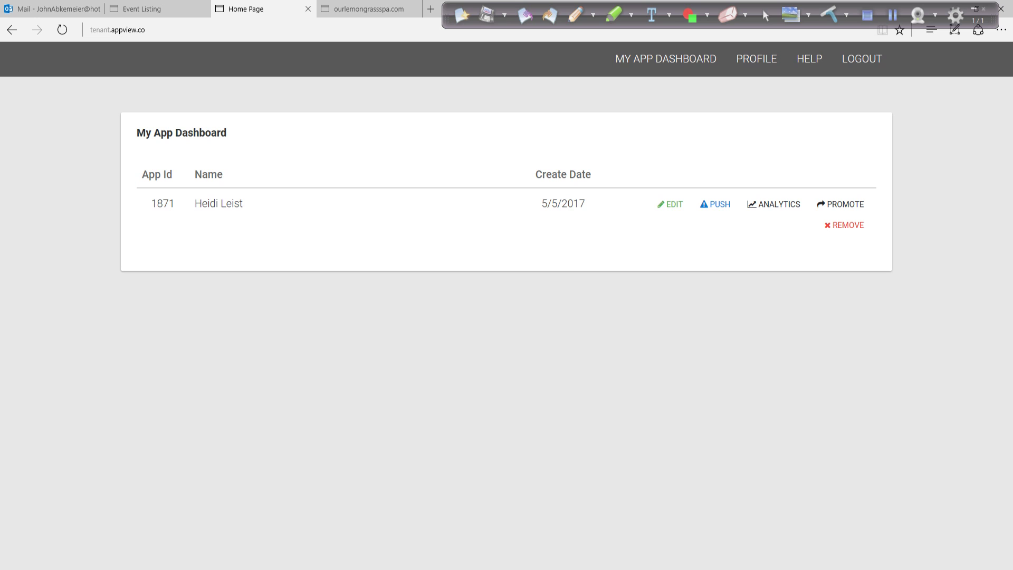
pyautogui.click(716, 204)
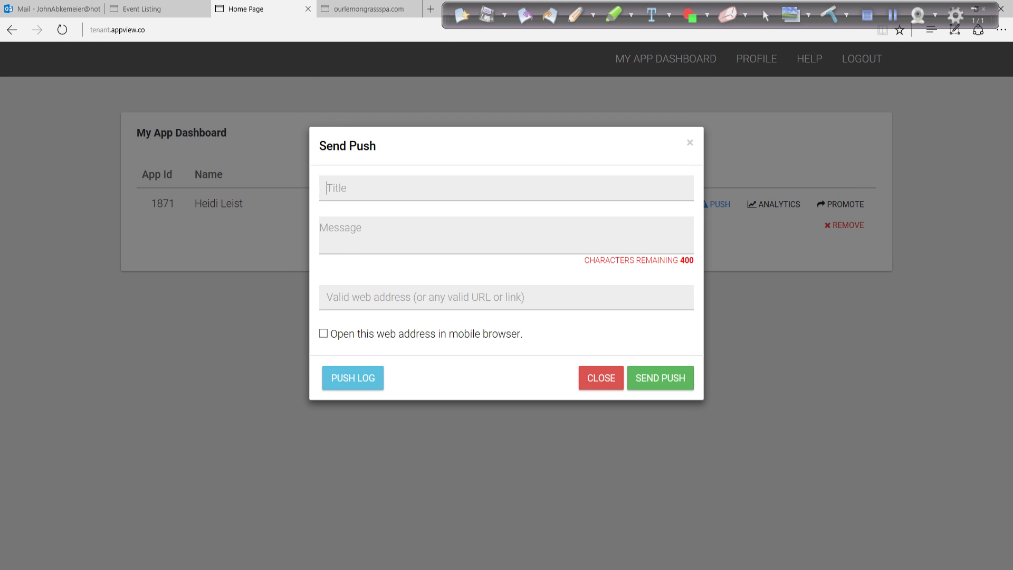
pyautogui.write('LemongrassSpa Speic')
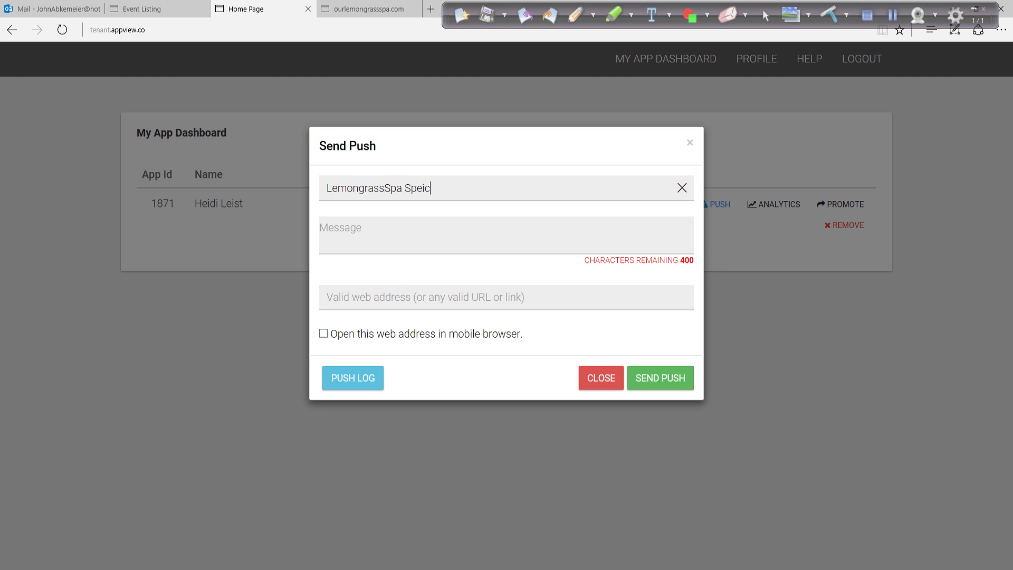
pyautogui.press('BackSpace')
pyautogui.press('BackSpace')
pyautogui.write('cials')
pyautogui.press('Tab')
pyautogui.write('Coconut Cream')
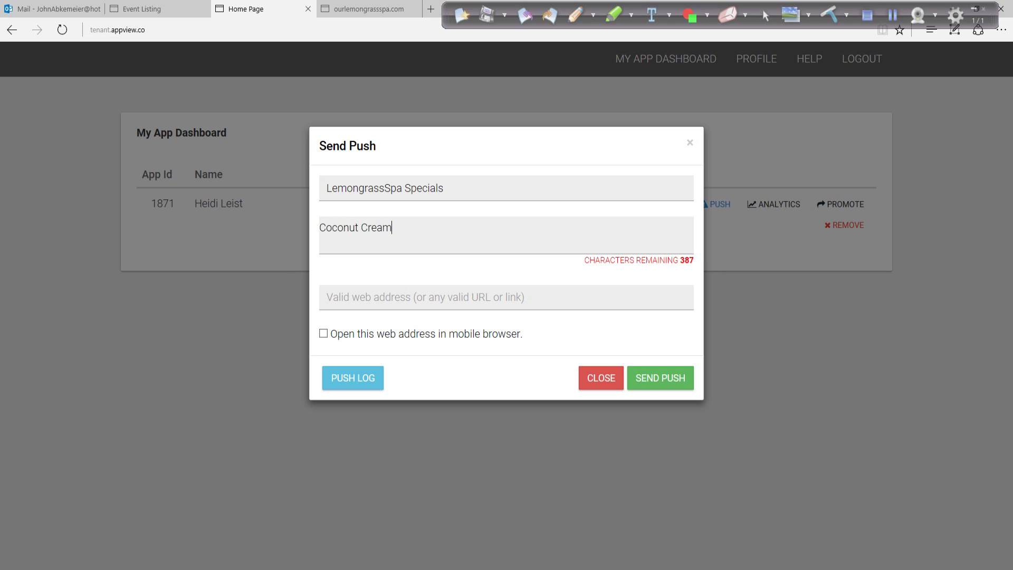
pyautogui.write('s')
pyautogui.press('BackSpace')
pyautogui.write('Special - Order Today')
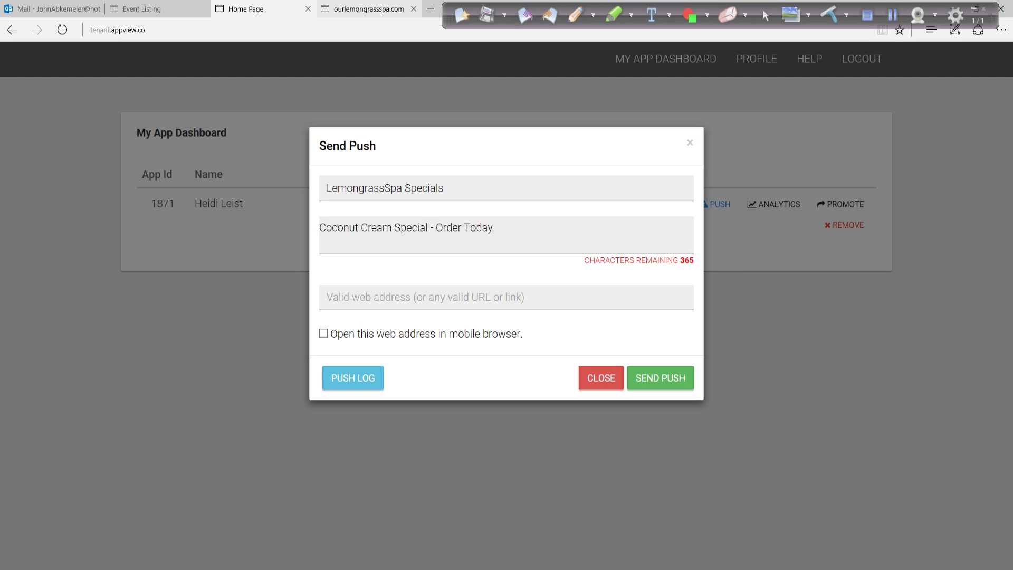
# Paste the copied Coconut Creme product page address as the push notification's web address and close the form without sending it.
pyautogui.click(368, 9)
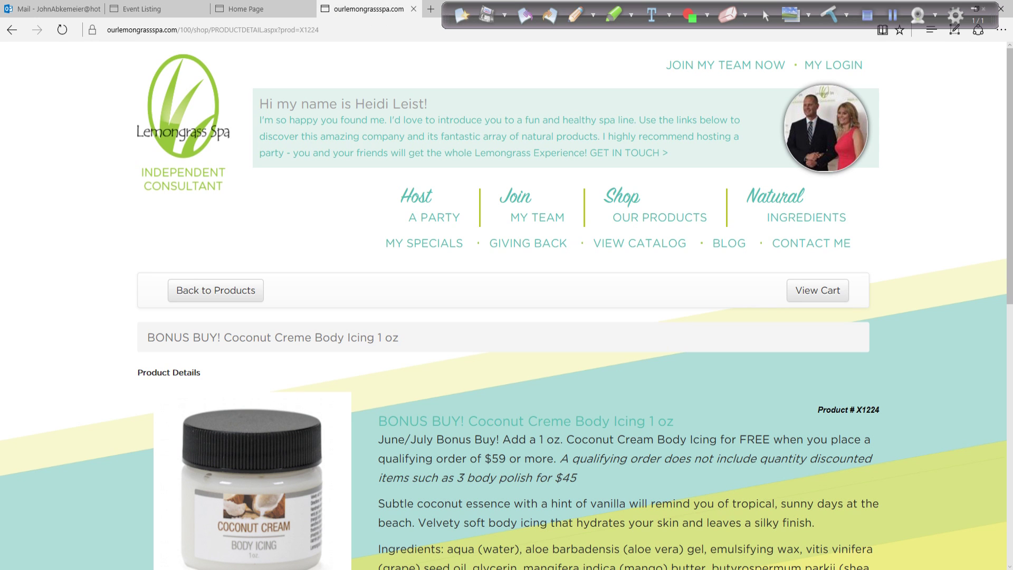
pyautogui.hotkey('ctrl', 'l')
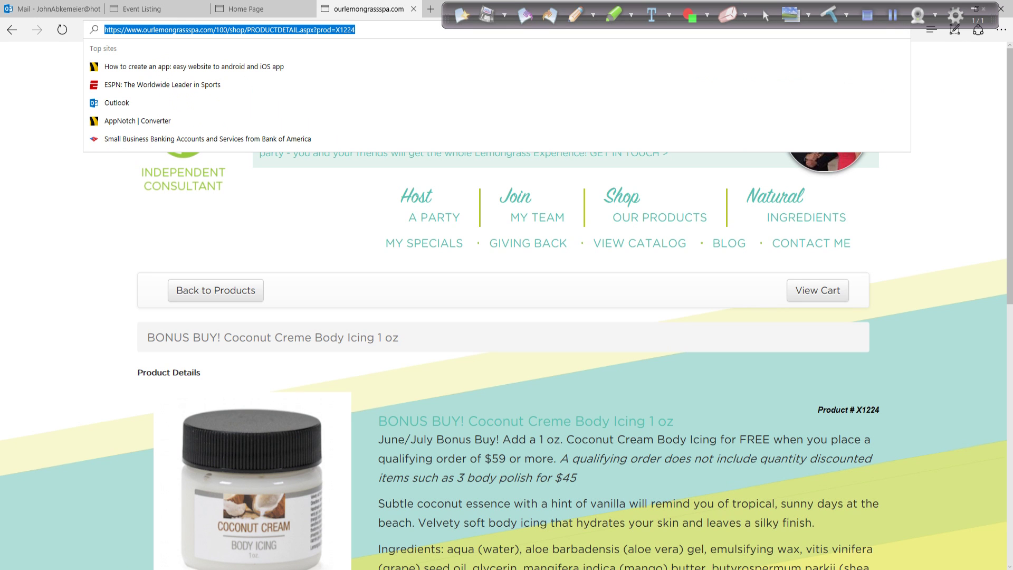
pyautogui.rightClick(171, 30)
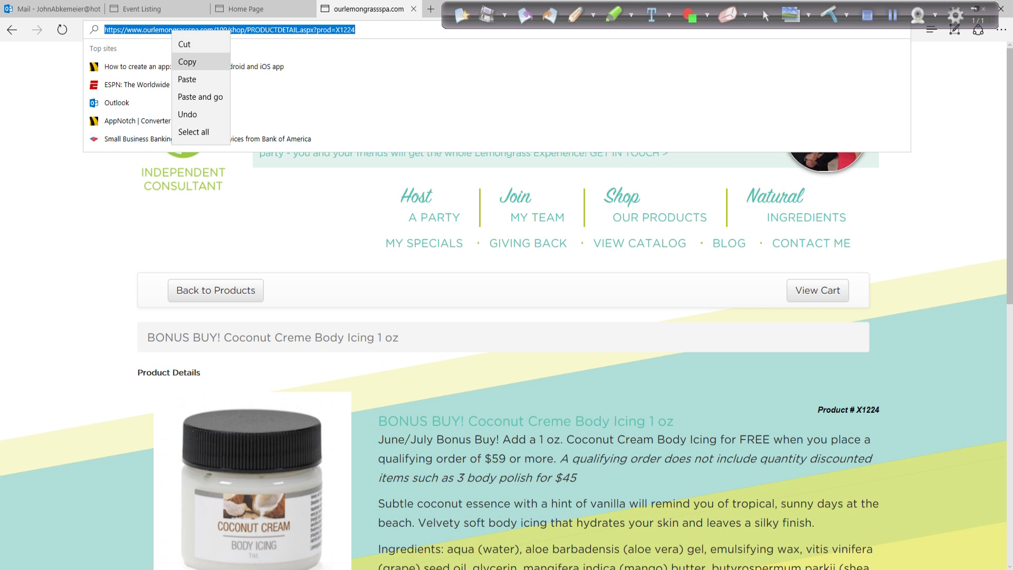
pyautogui.click(188, 61)
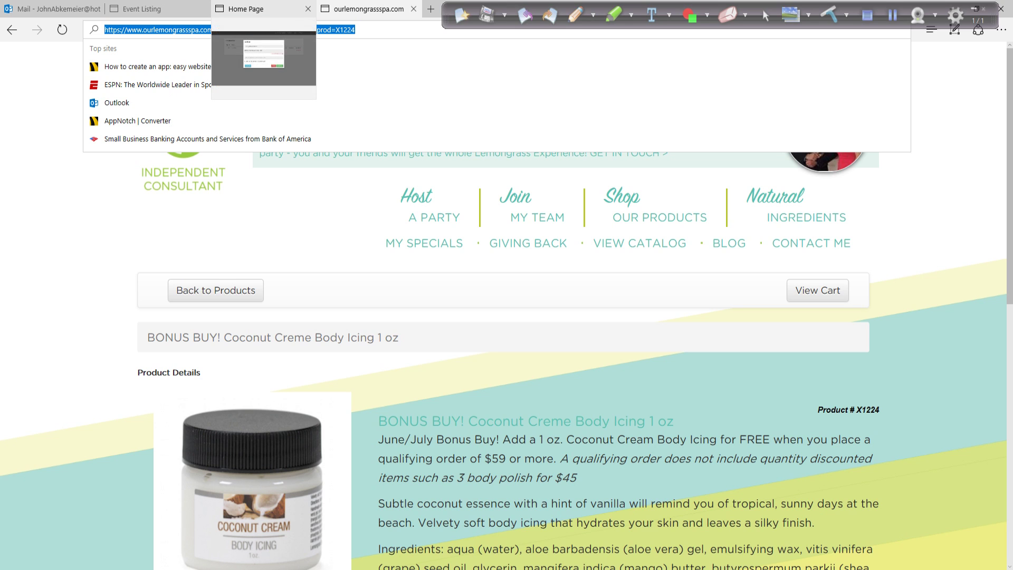
pyautogui.click(246, 9)
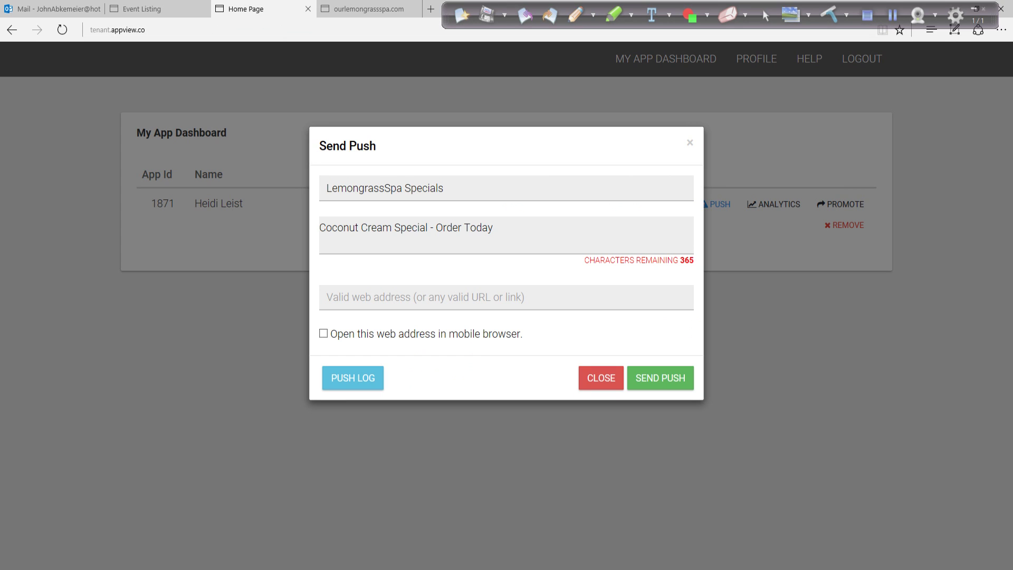
pyautogui.rightClick(340, 297)
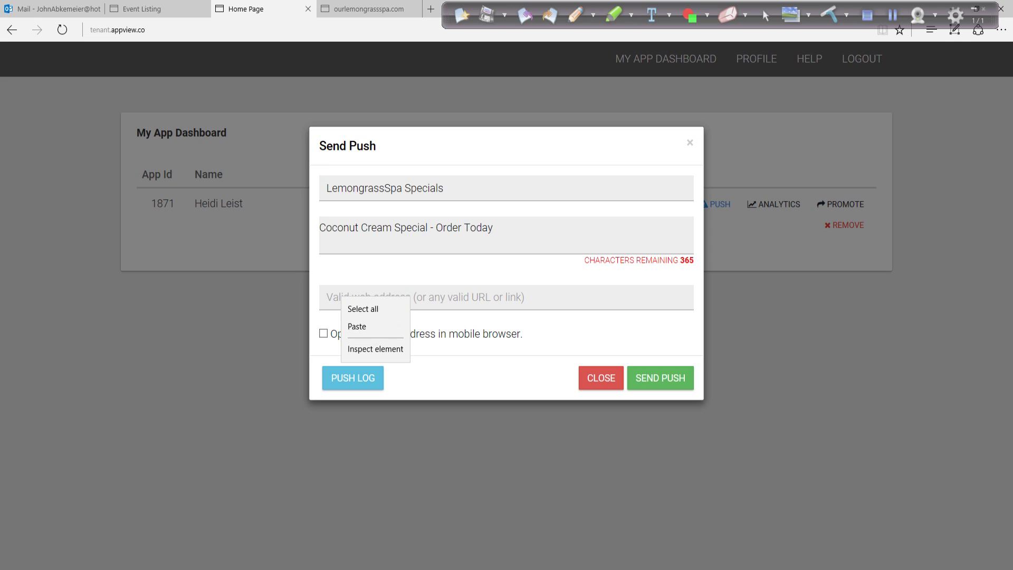
pyautogui.click(355, 326)
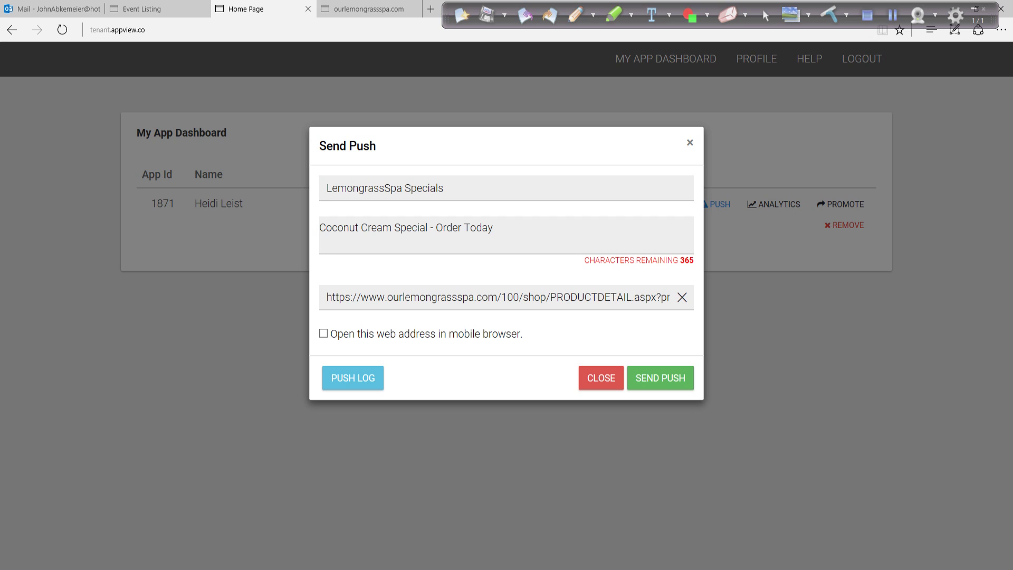
pyautogui.click(690, 142)
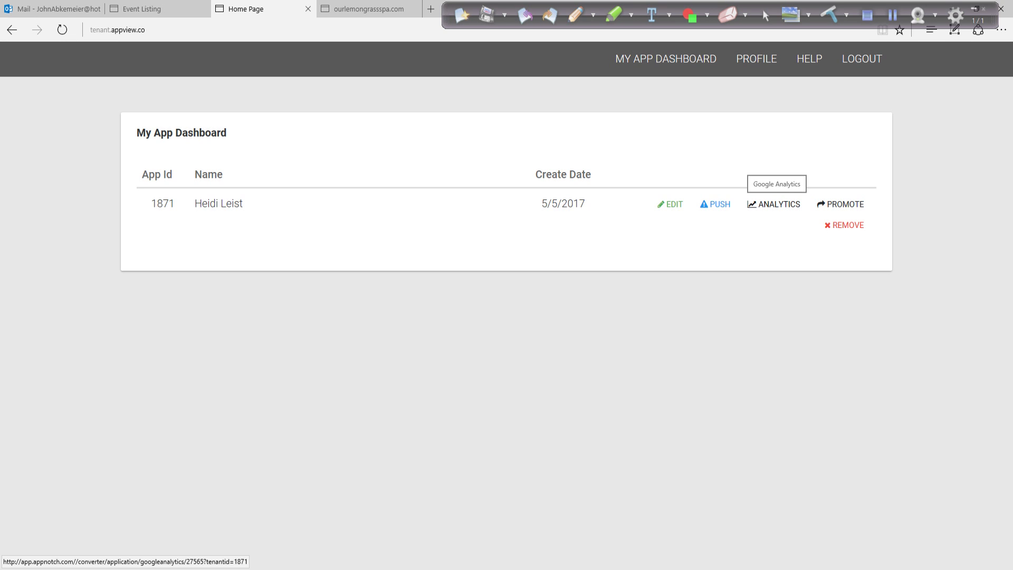
# Open the app's Google Analytics and examine the downloads, sessions by date and hour, app menu and push message figures.
pyautogui.click(773, 204)
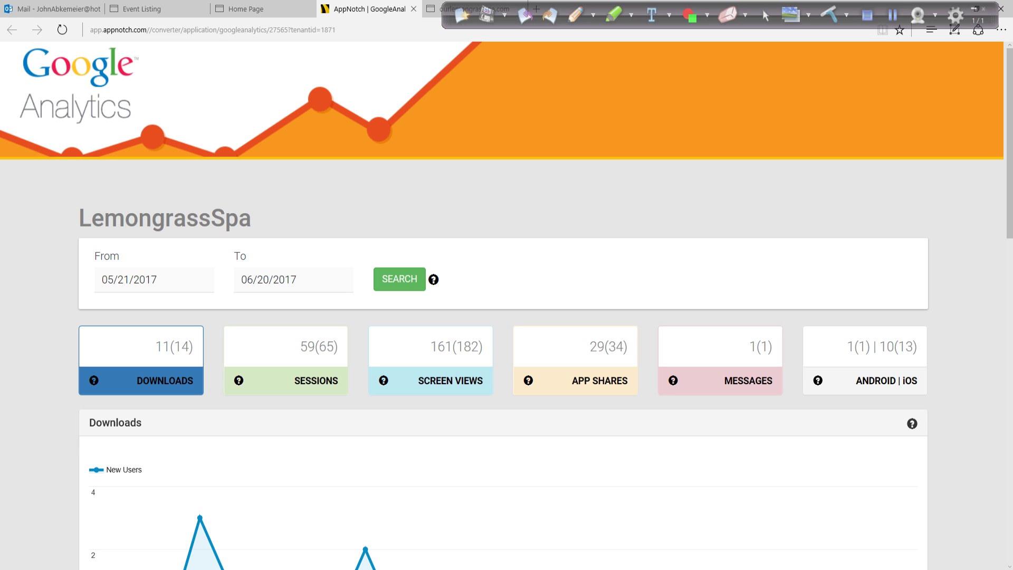
pyautogui.scroll(-3, 506, 306)
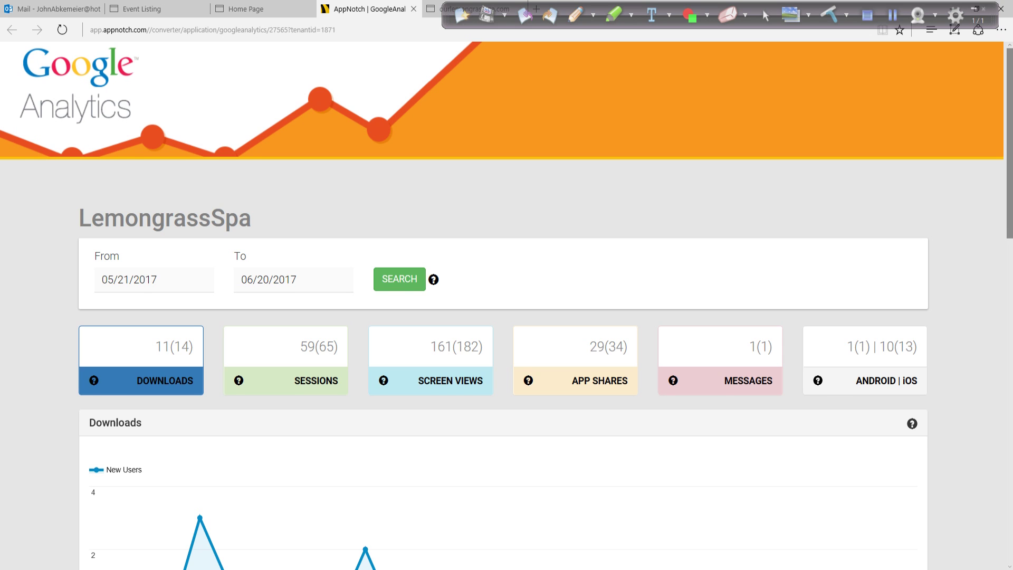
pyautogui.scroll(-4, 506, 306)
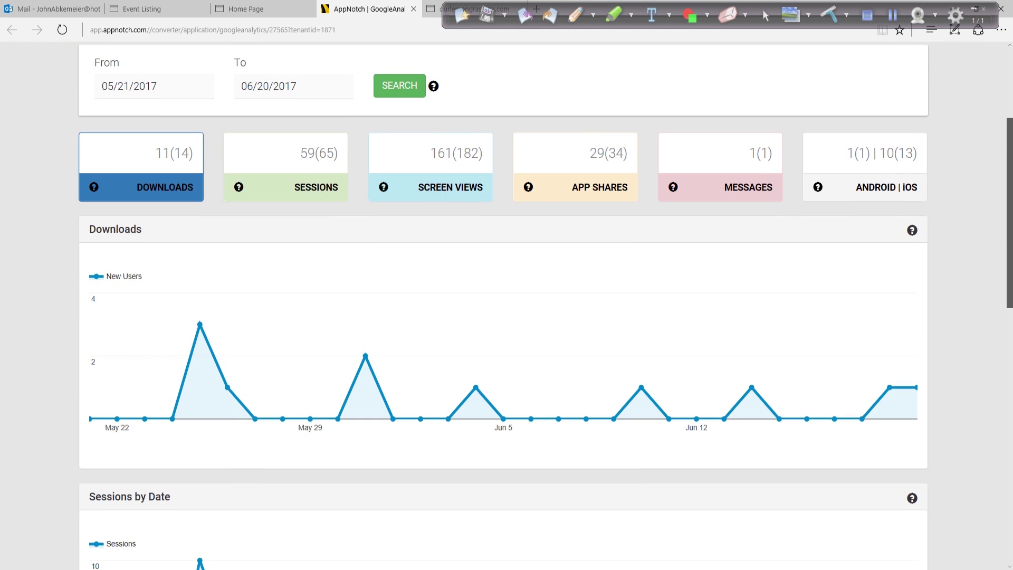
pyautogui.scroll(-1, 507, 306)
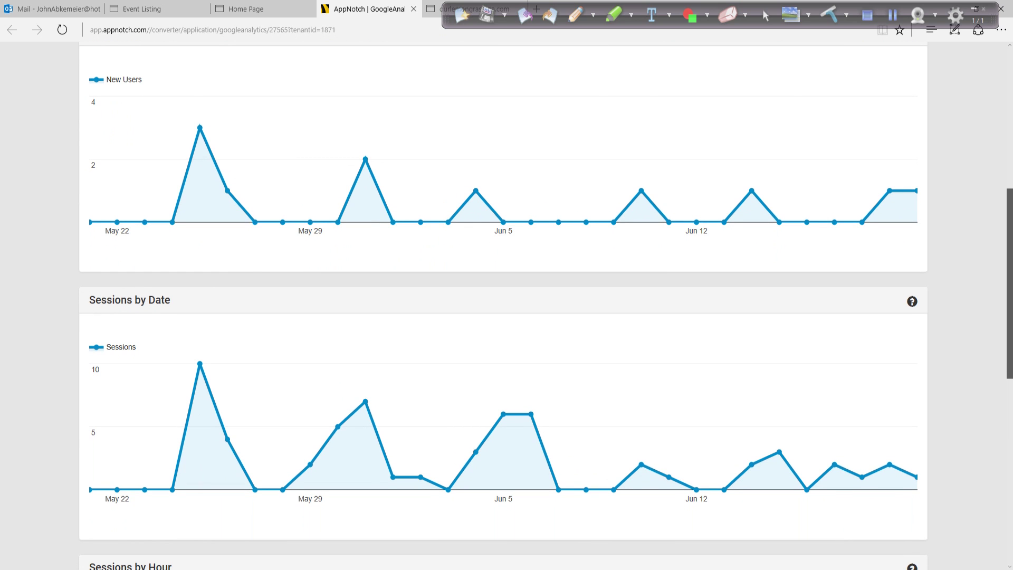
pyautogui.scroll(-3, 507, 306)
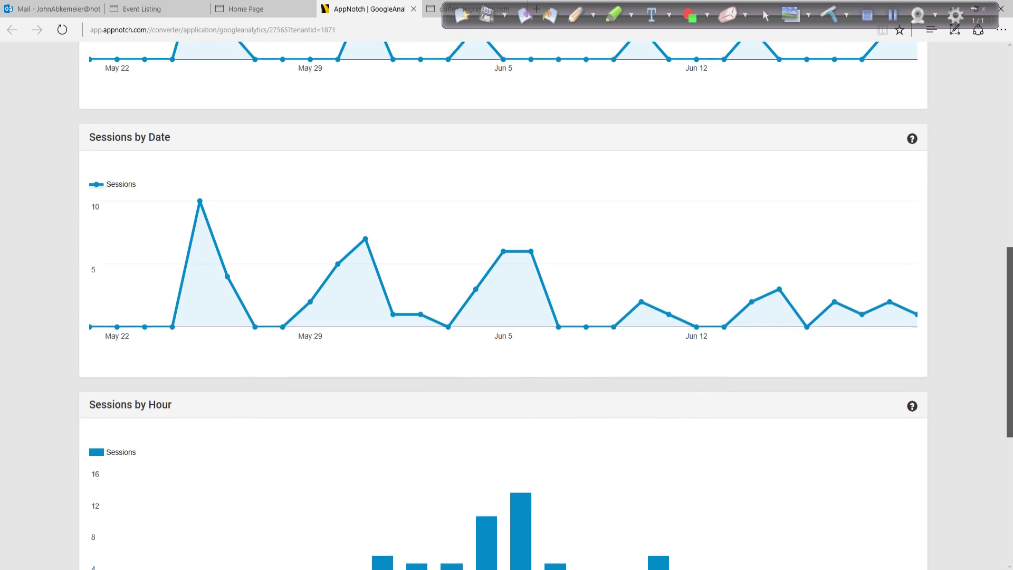
pyautogui.scroll(-2, 506, 306)
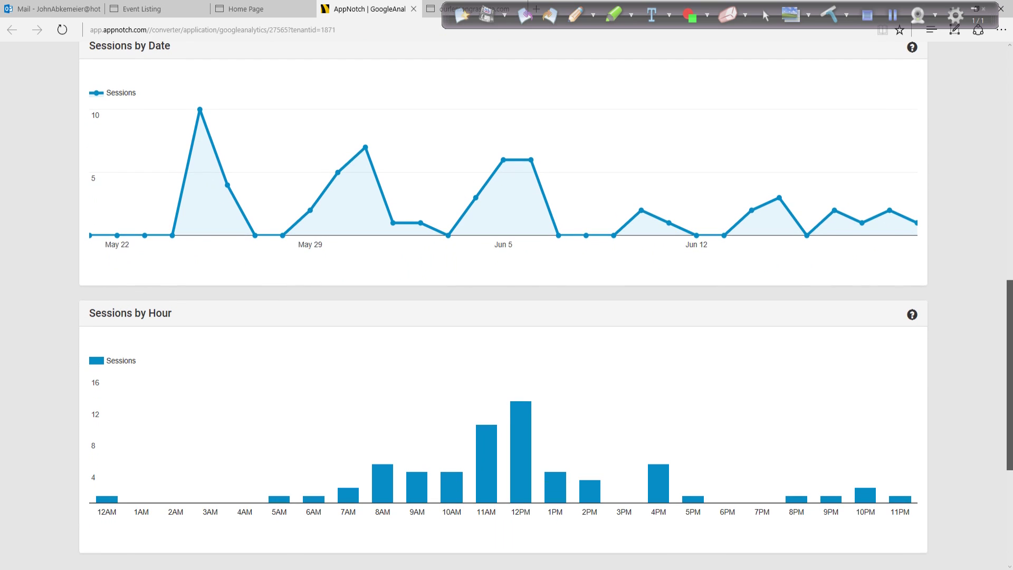
pyautogui.moveTo(521, 422)
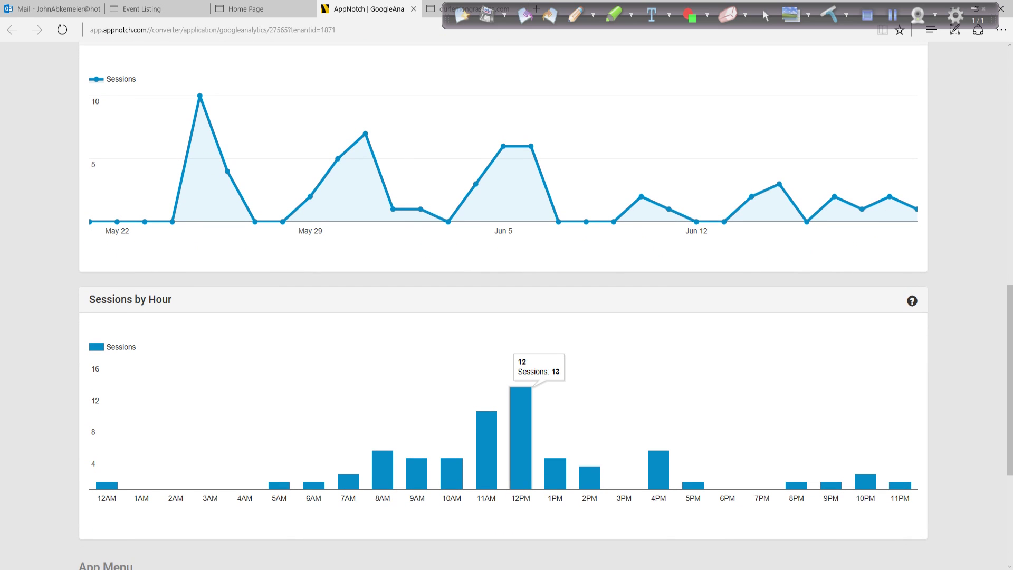
pyautogui.moveTo(486, 448)
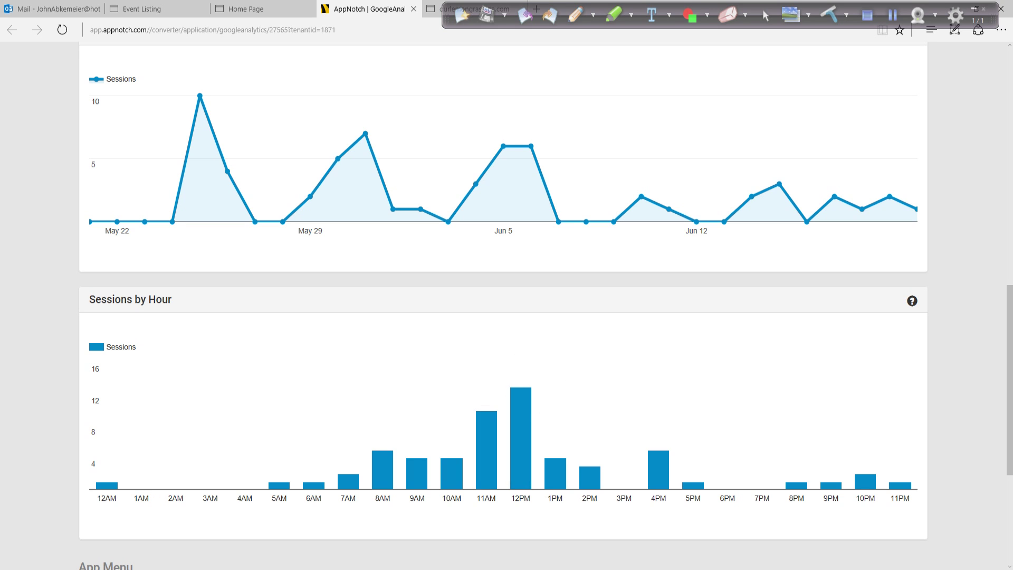
pyautogui.scroll(-5, 503, 307)
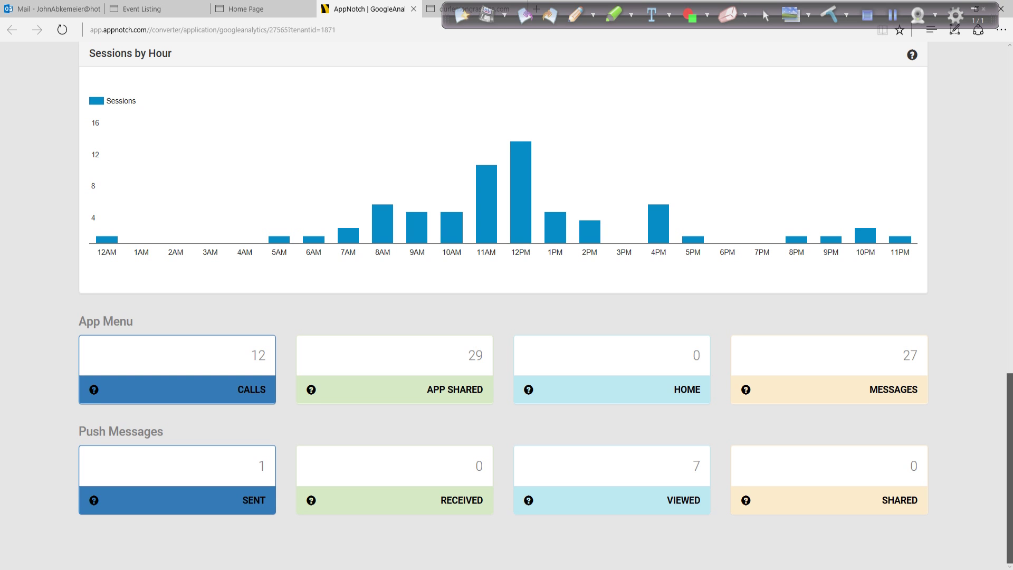
pyautogui.scroll(3, 501, 306)
pyautogui.scroll(8, 501, 306)
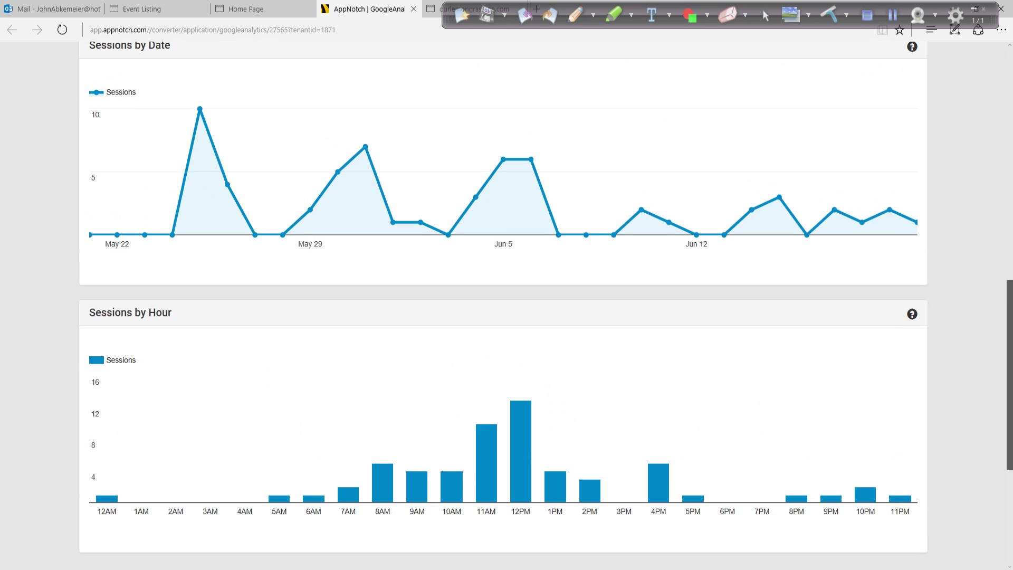
pyautogui.scroll(7, 501, 306)
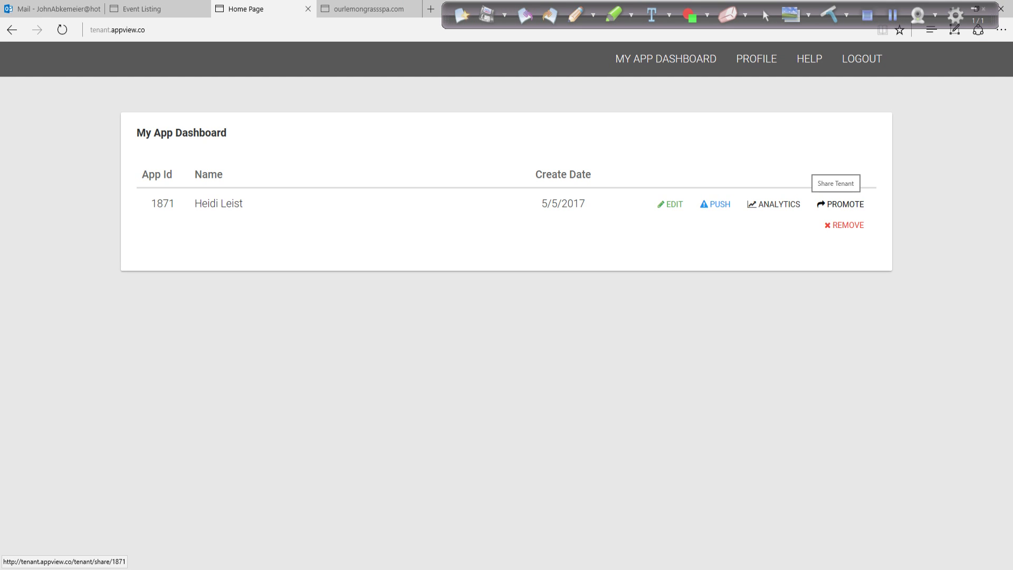
# Open the app's promotion page, examine the social media sharing and expanded Text Your App options, and return to the app dashboard.
pyautogui.click(842, 204)
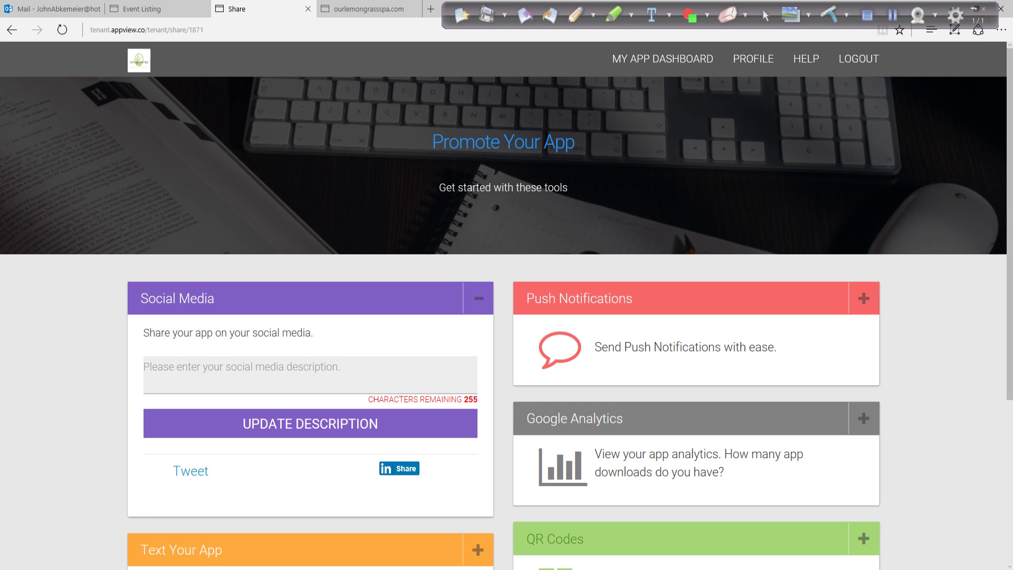
pyautogui.scroll(-2, 507, 309)
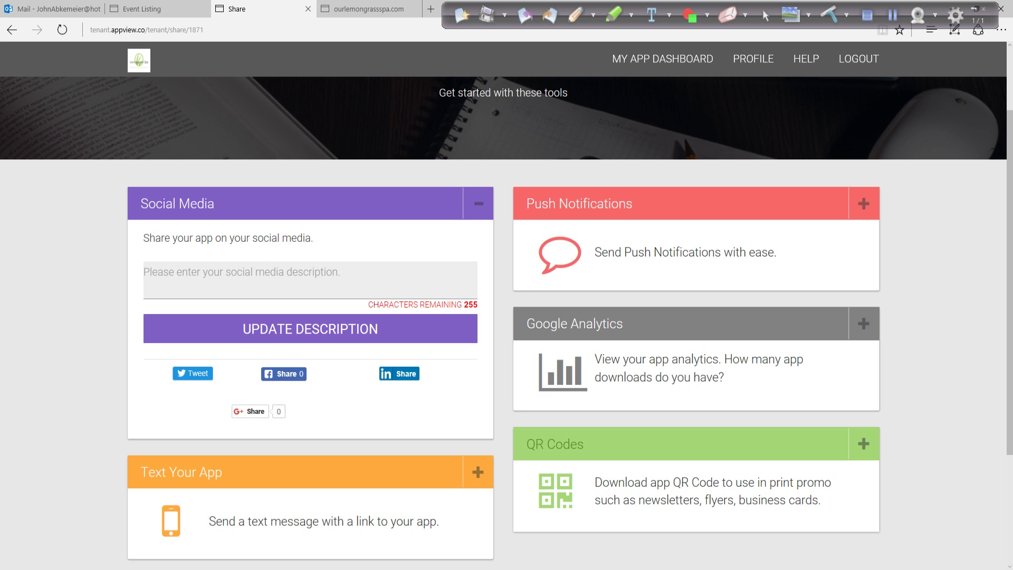
pyautogui.scroll(-2, 506, 323)
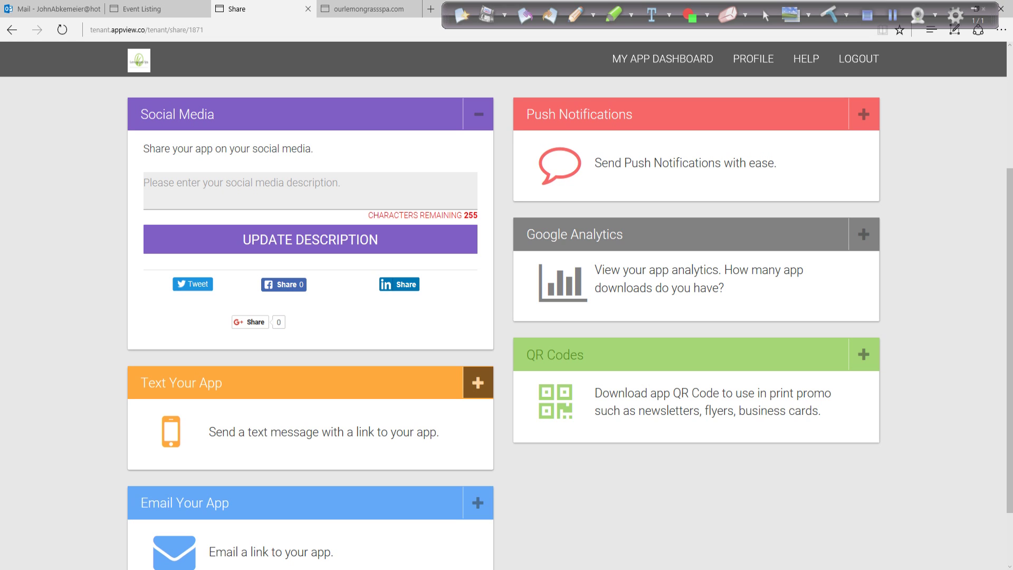
pyautogui.click(478, 383)
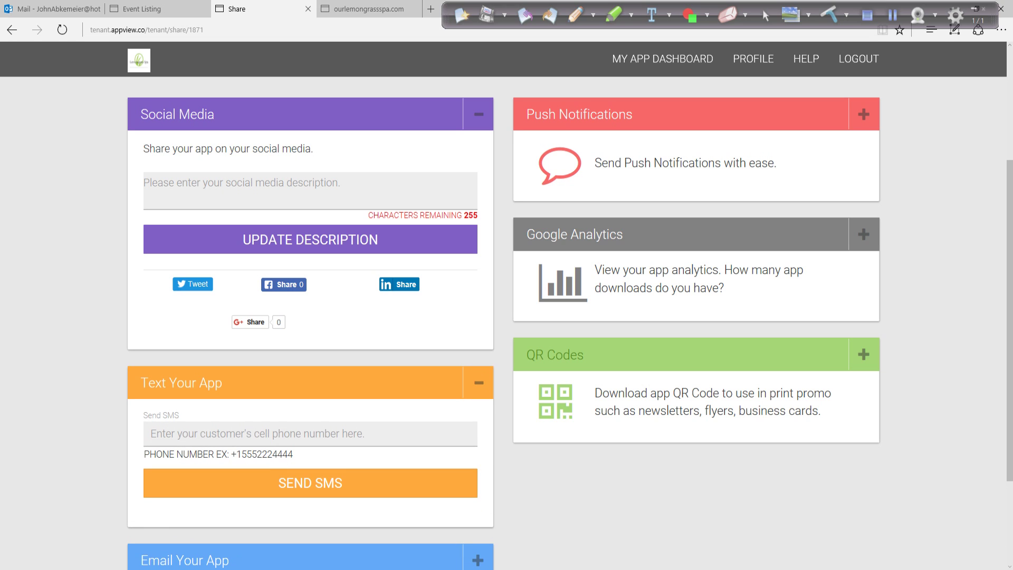
pyautogui.scroll(-1, 507, 323)
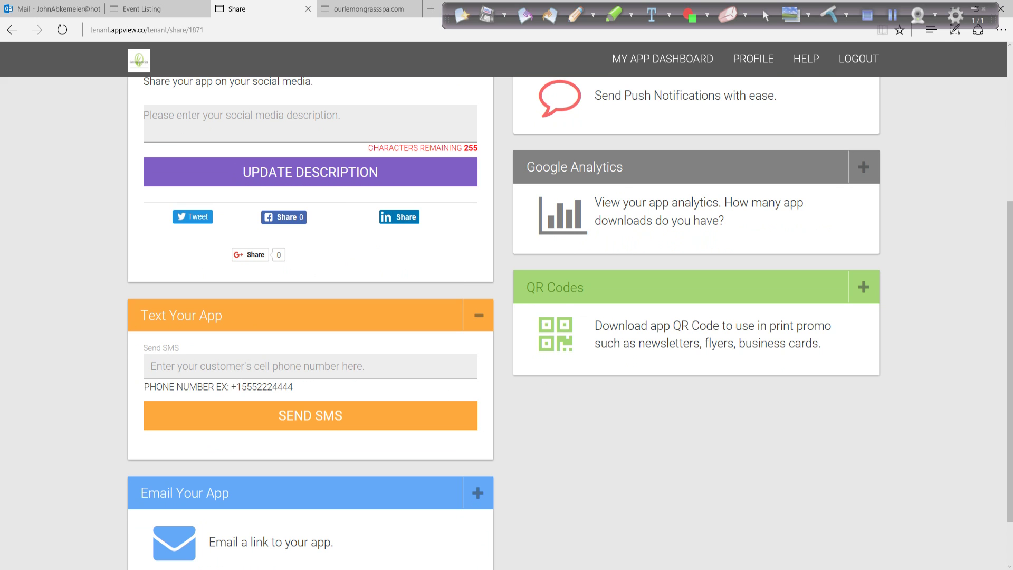
pyautogui.scroll(2, 507, 323)
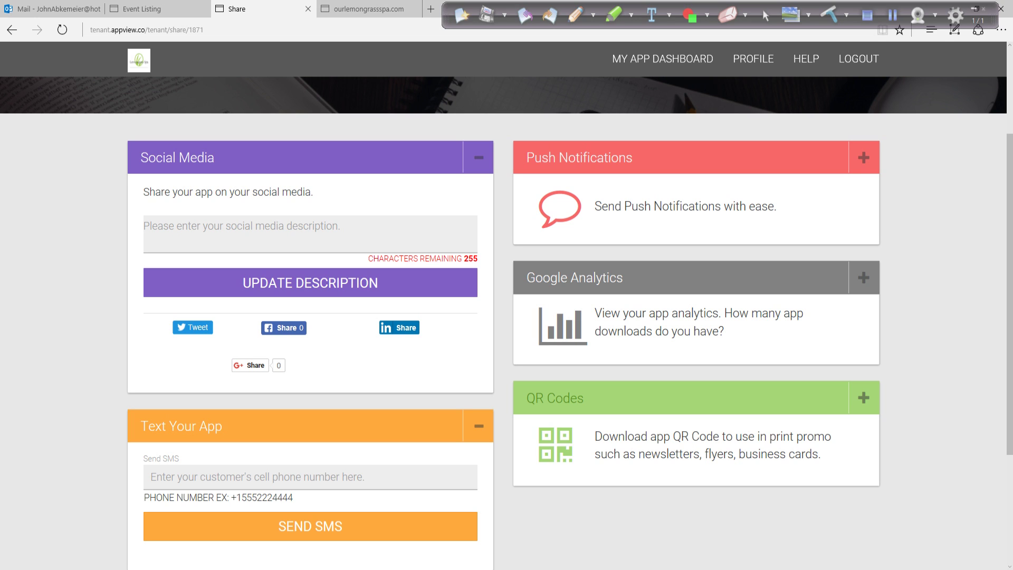
pyautogui.scroll(3, 507, 317)
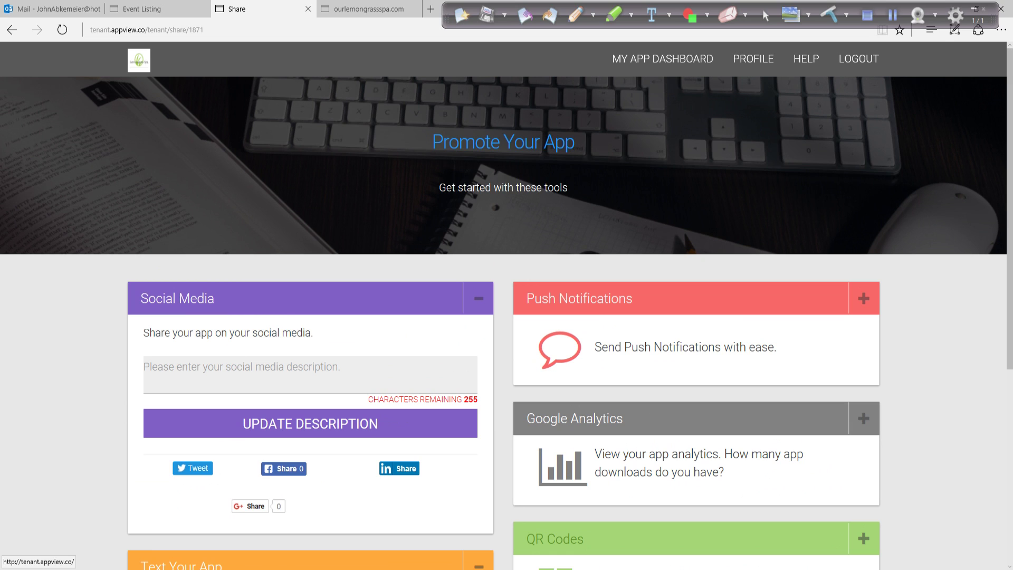
pyautogui.press('F5')
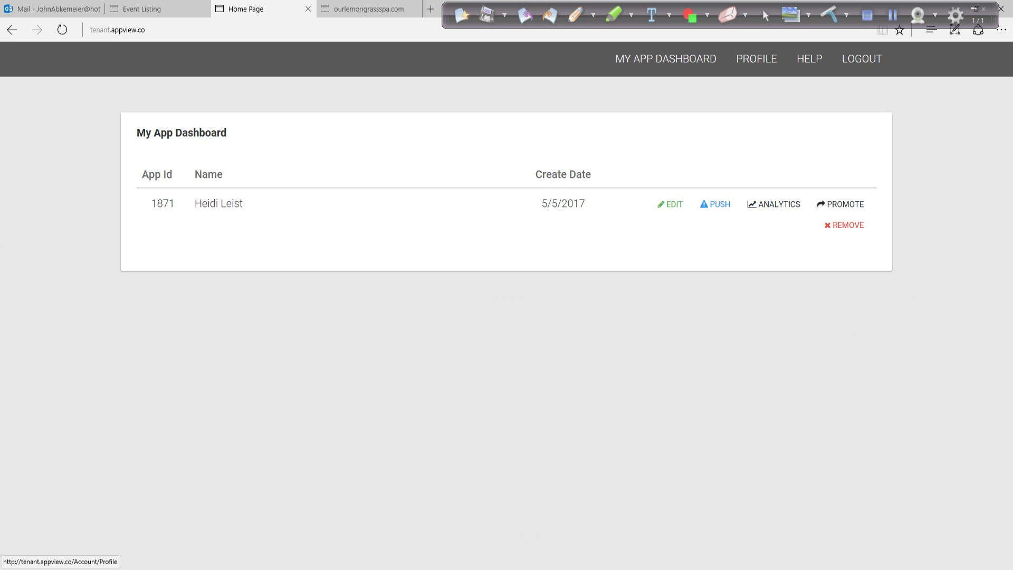
# Open the account profile, review its contact detail, email and password change sections, and return to the app dashboard.
pyautogui.click(757, 58)
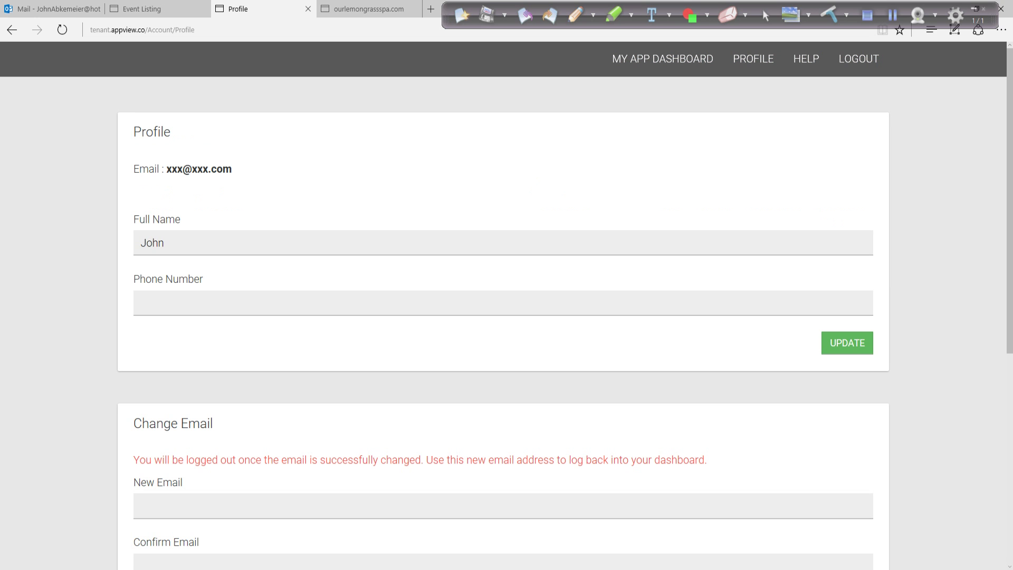
pyautogui.scroll(-3, 506, 317)
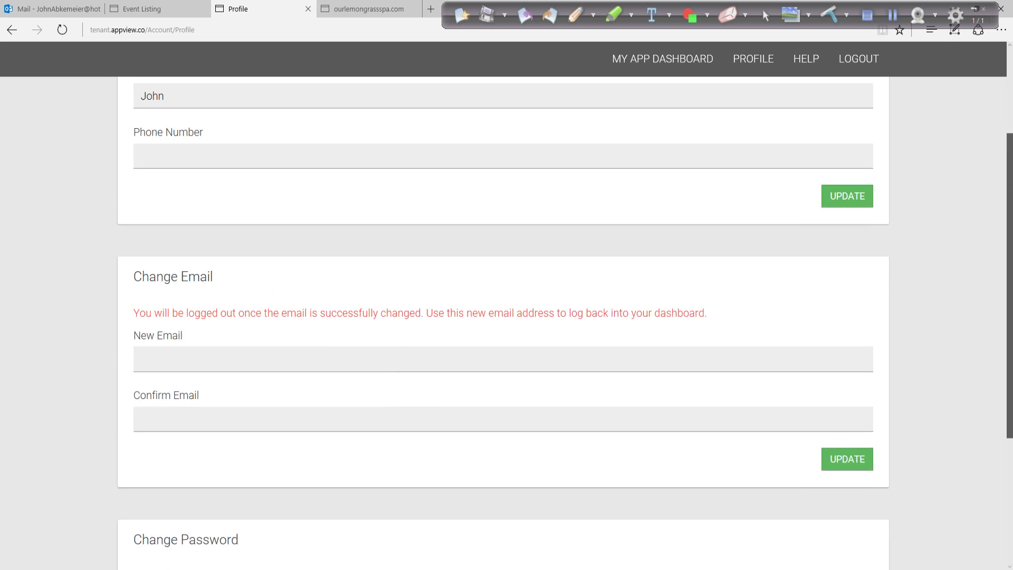
pyautogui.scroll(3, 507, 317)
pyautogui.click(662, 59)
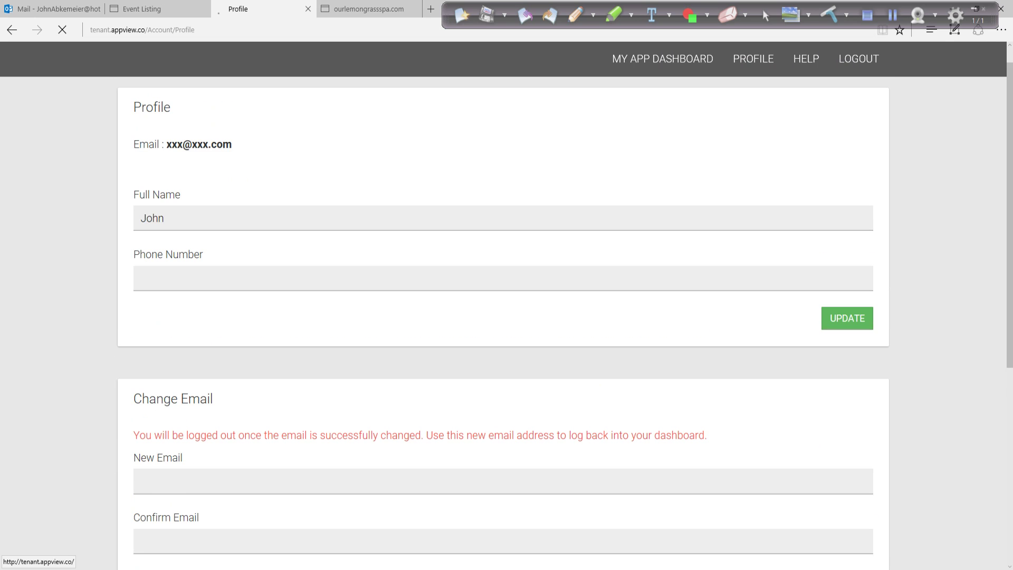